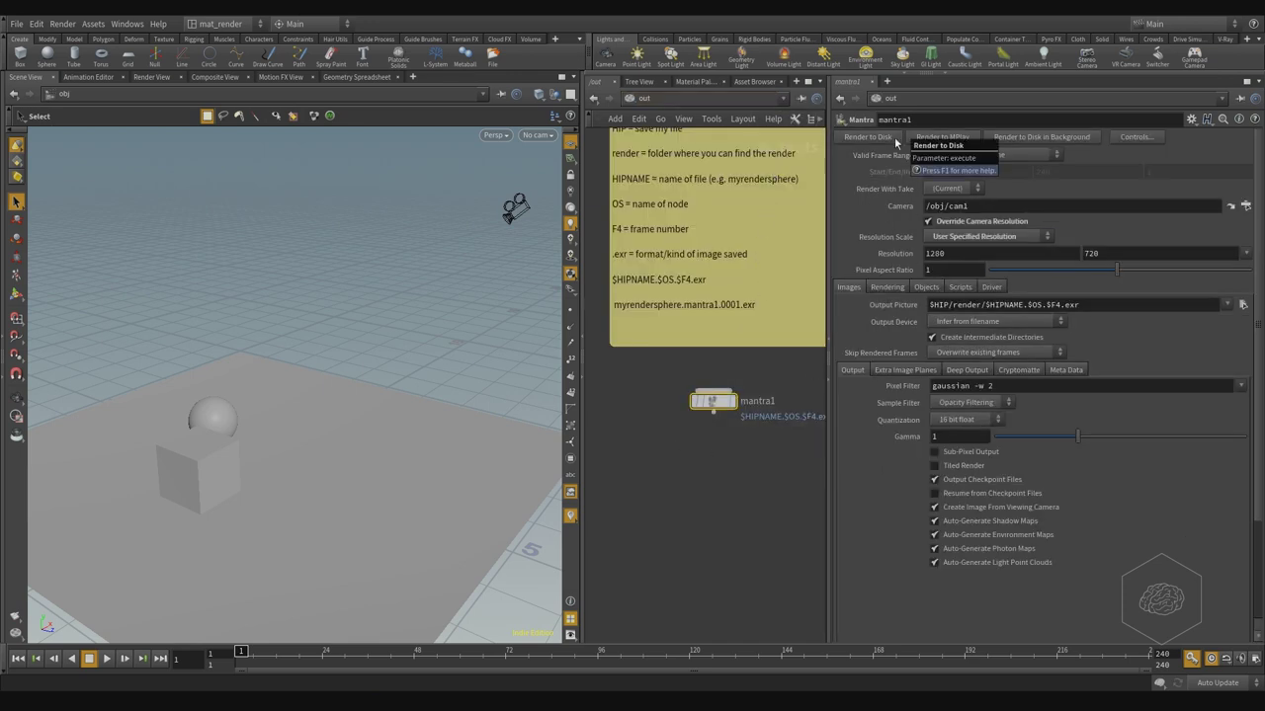
Set mantra1 to render the full 1–240 frame range and start rendering it to disk
click(953, 155)
click(958, 168)
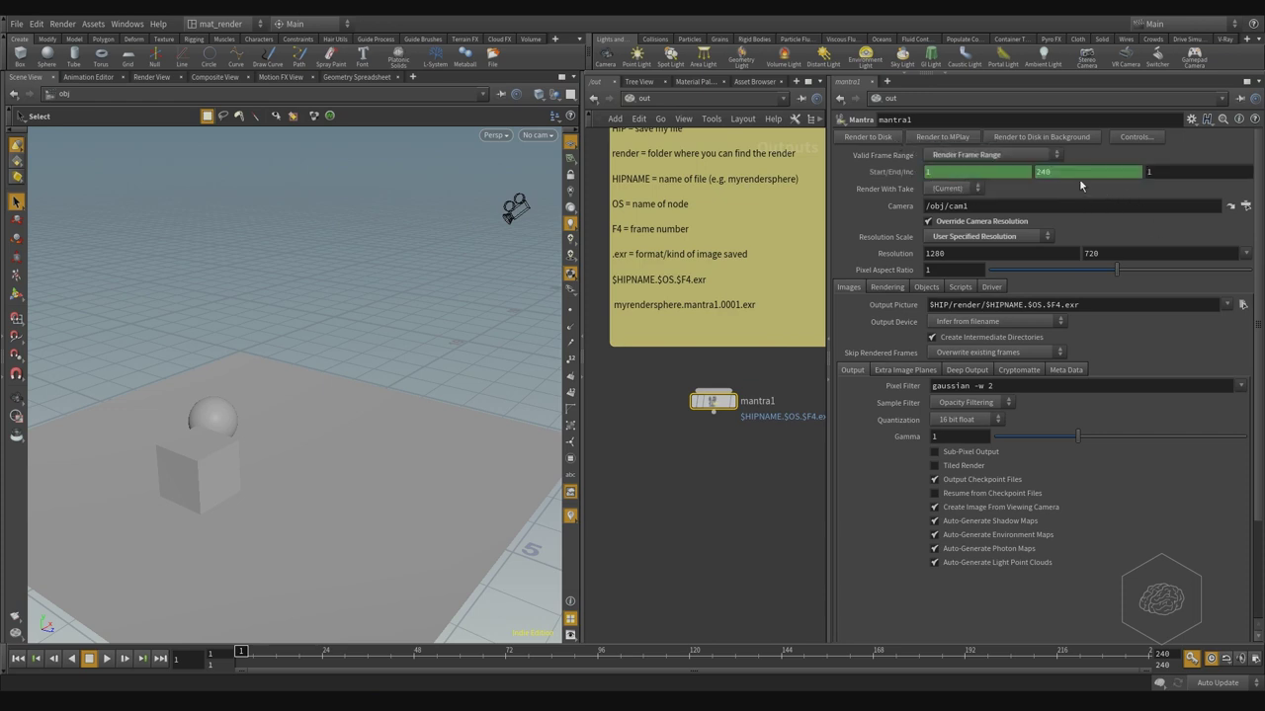
click(879, 138)
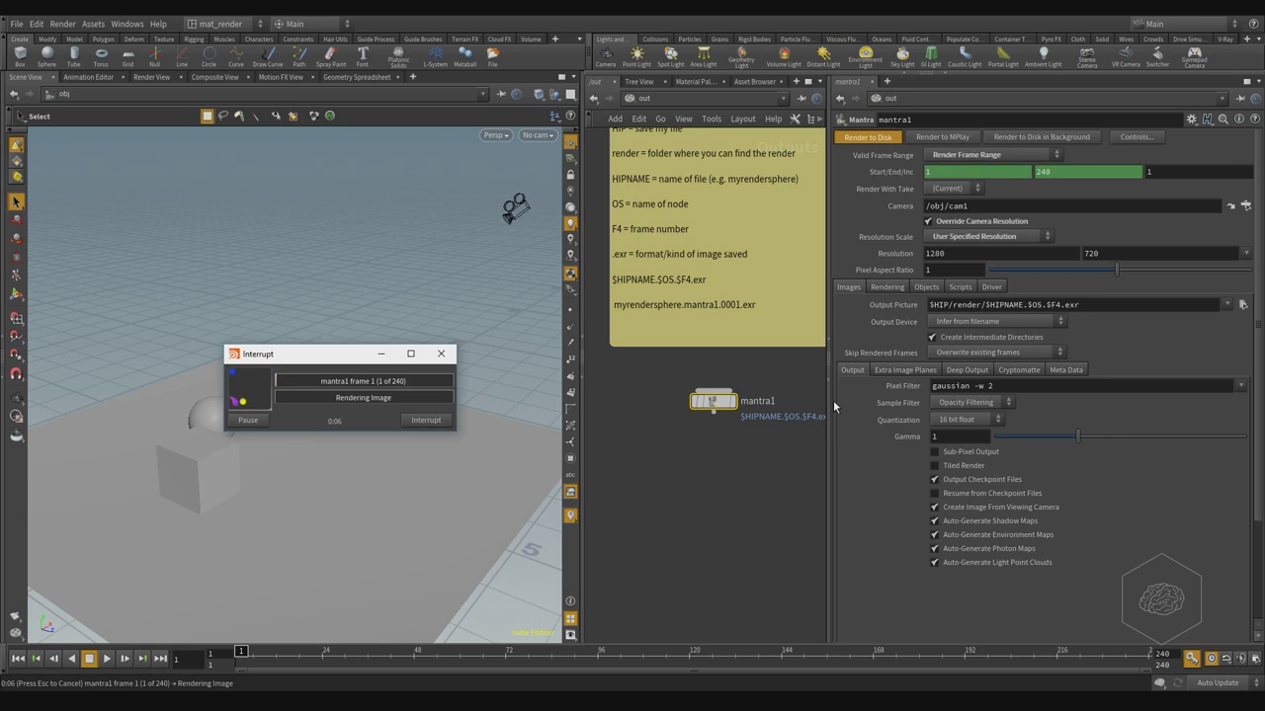
Interrupt the disk render and read the error in mantra1's node info window, then close it
click(428, 421)
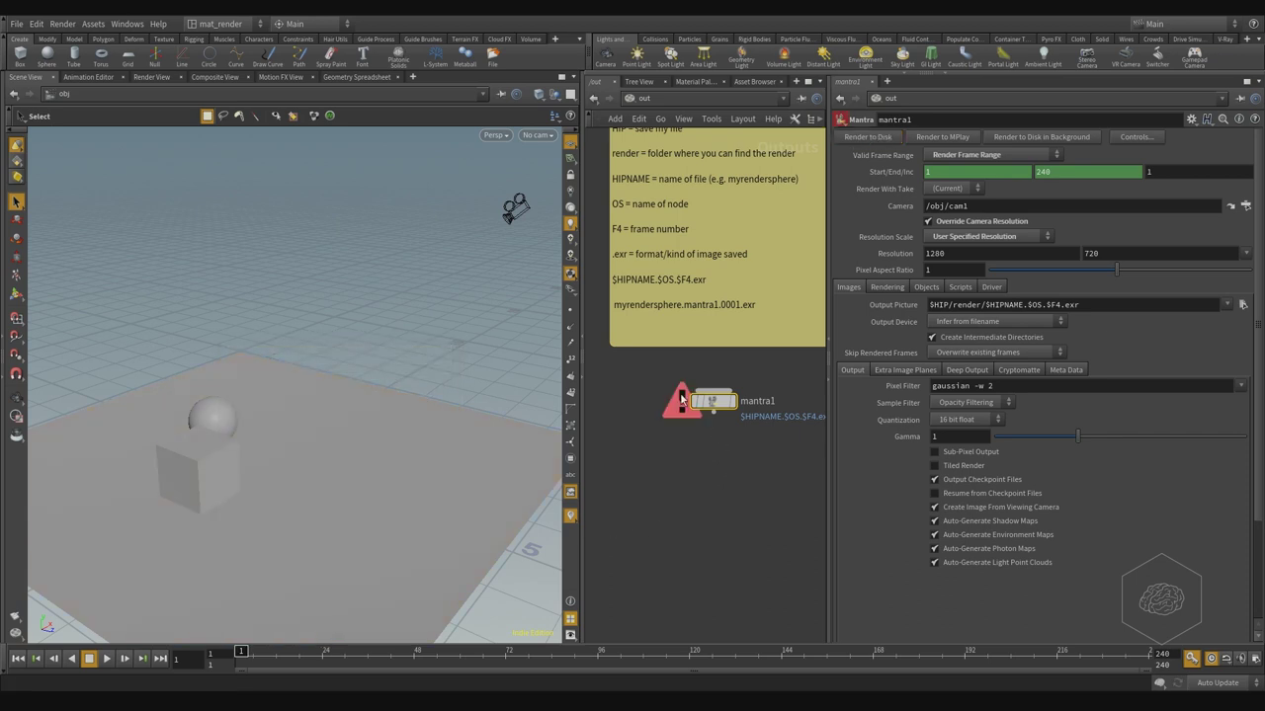
scroll(680, 399, up, 5)
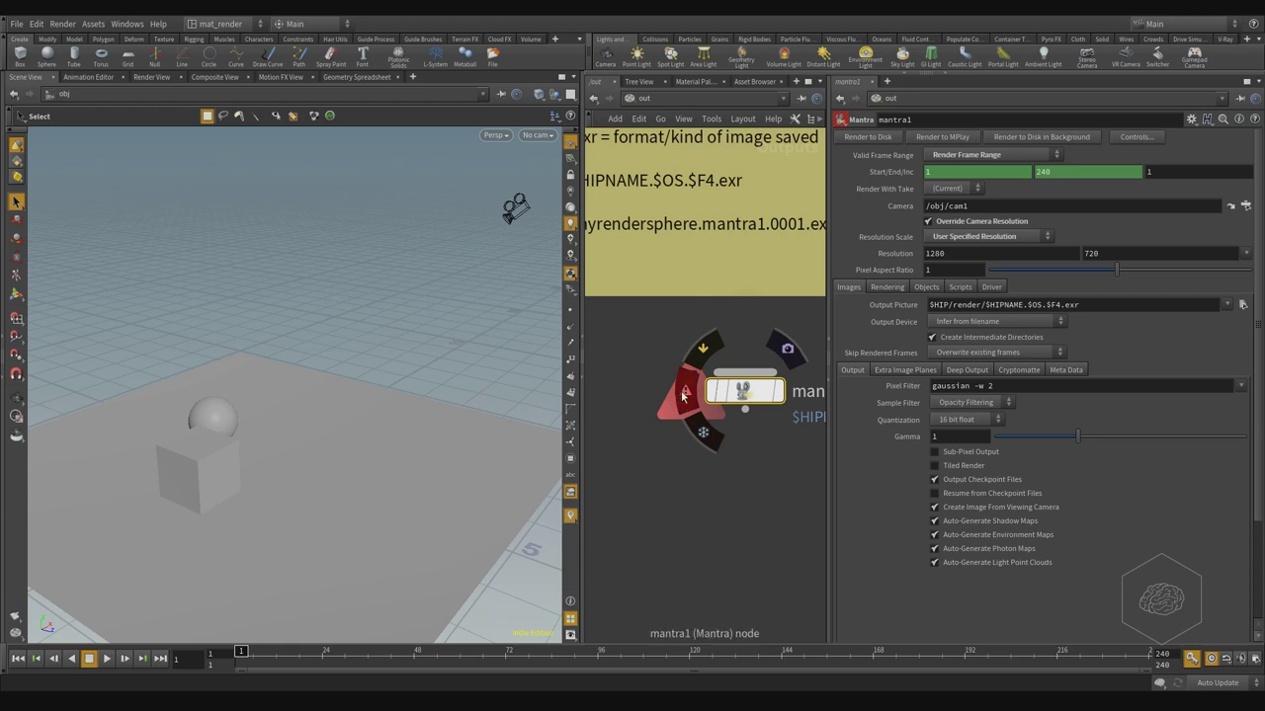
click(774, 431)
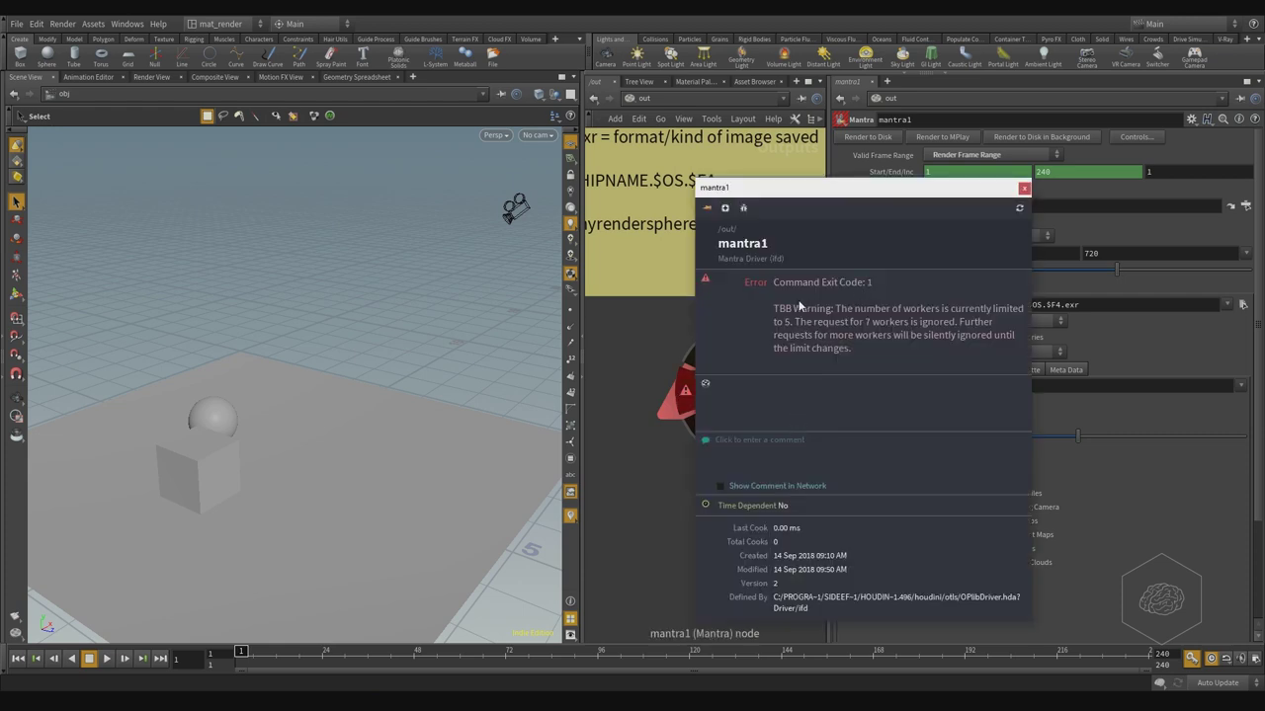
click(1023, 187)
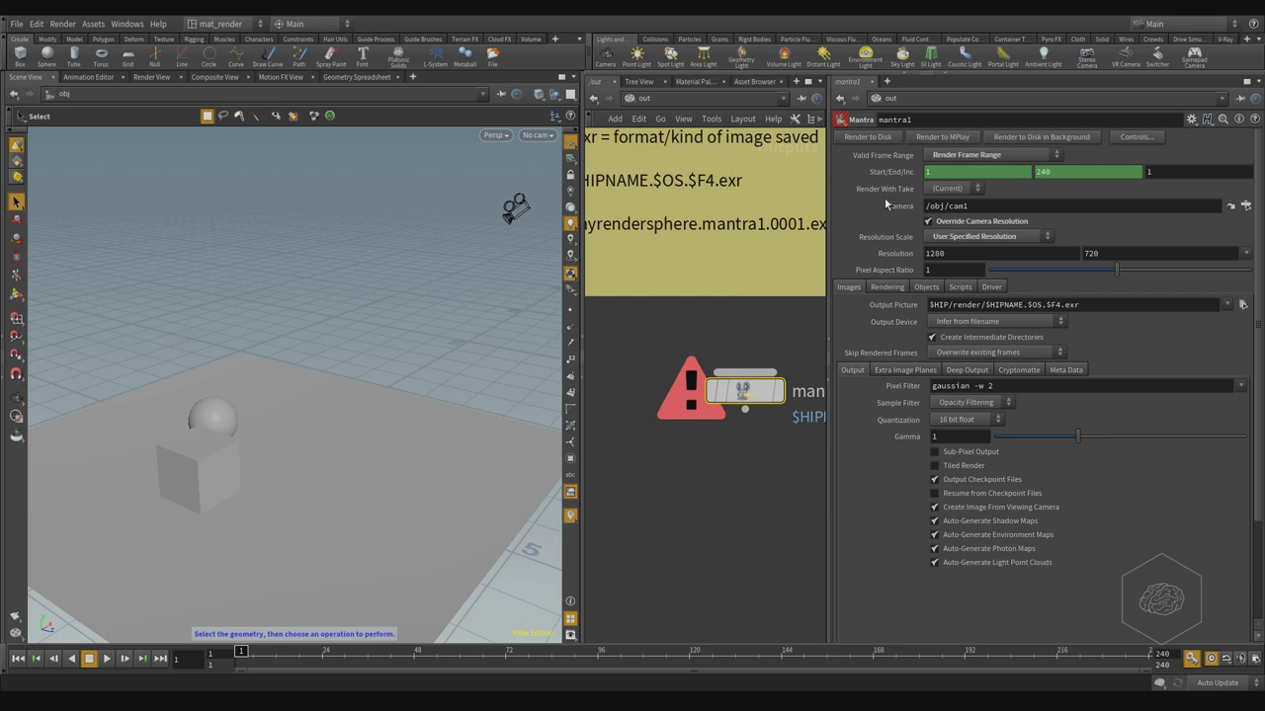
click(950, 155)
Switch mantra1 to Render Current Frame, render to MPlay, then reposition and minimize the MPlay window
click(950, 150)
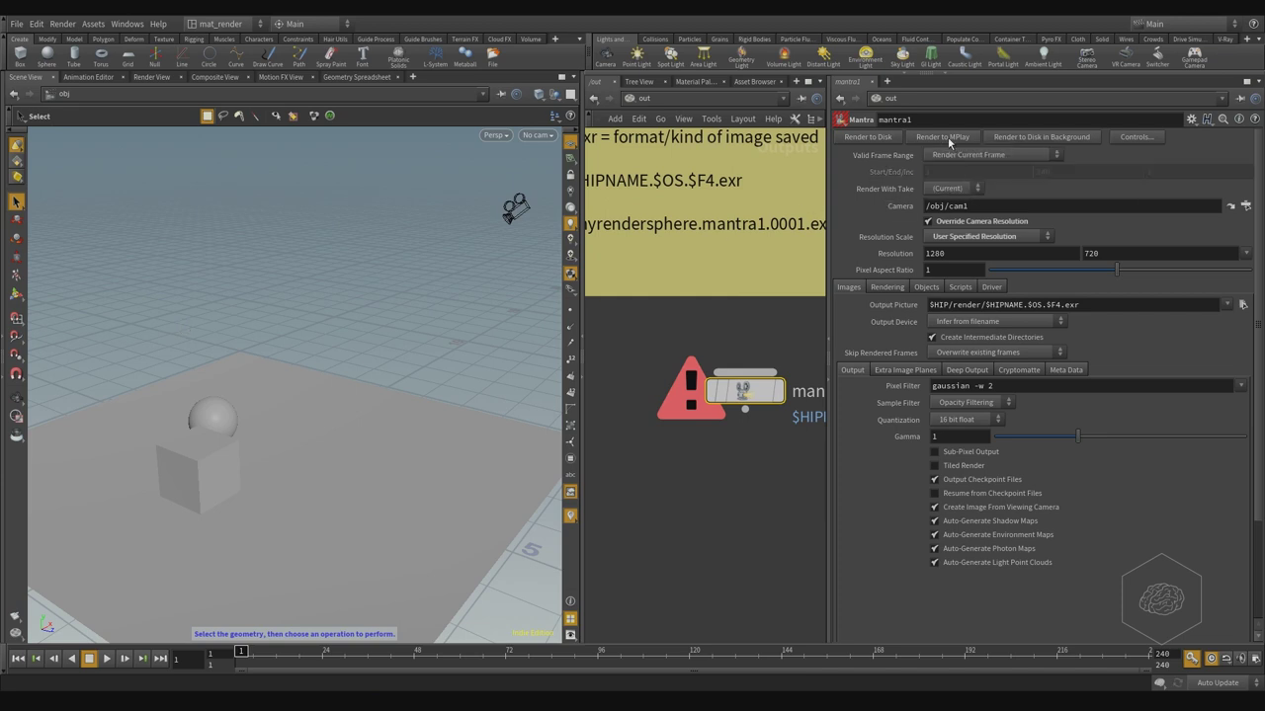
click(946, 139)
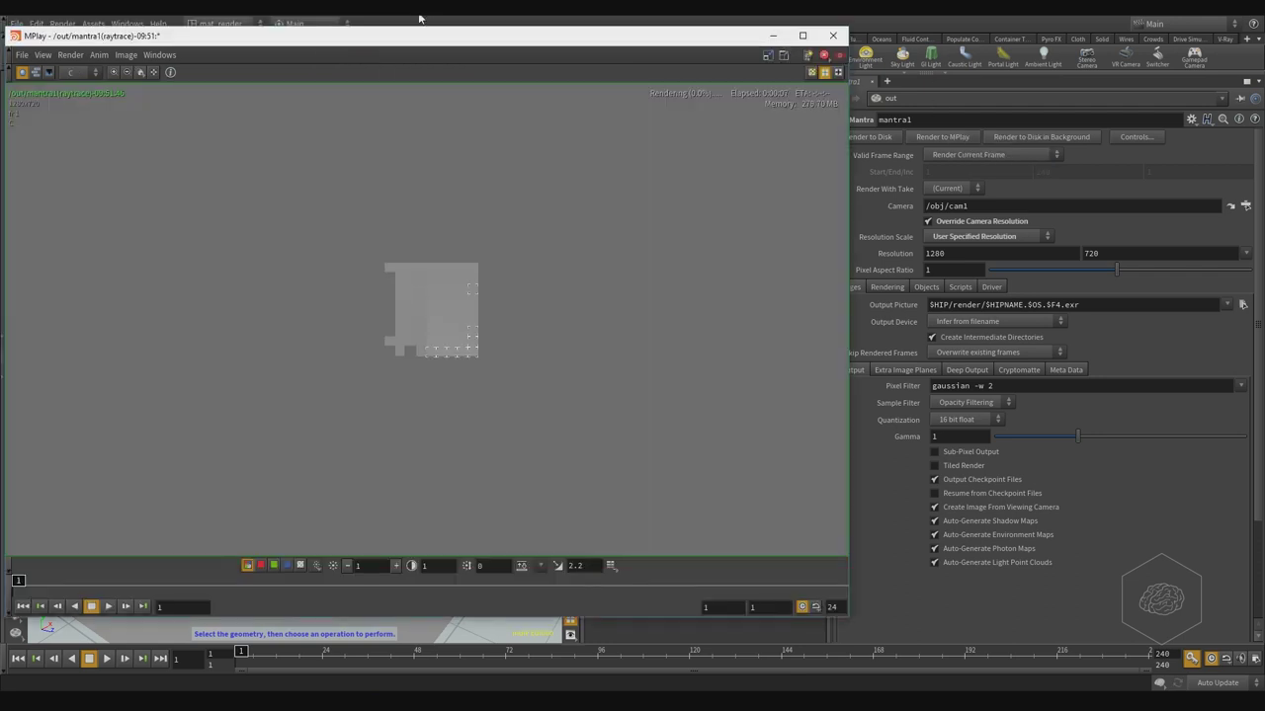
drag(417, 28, 652, 66)
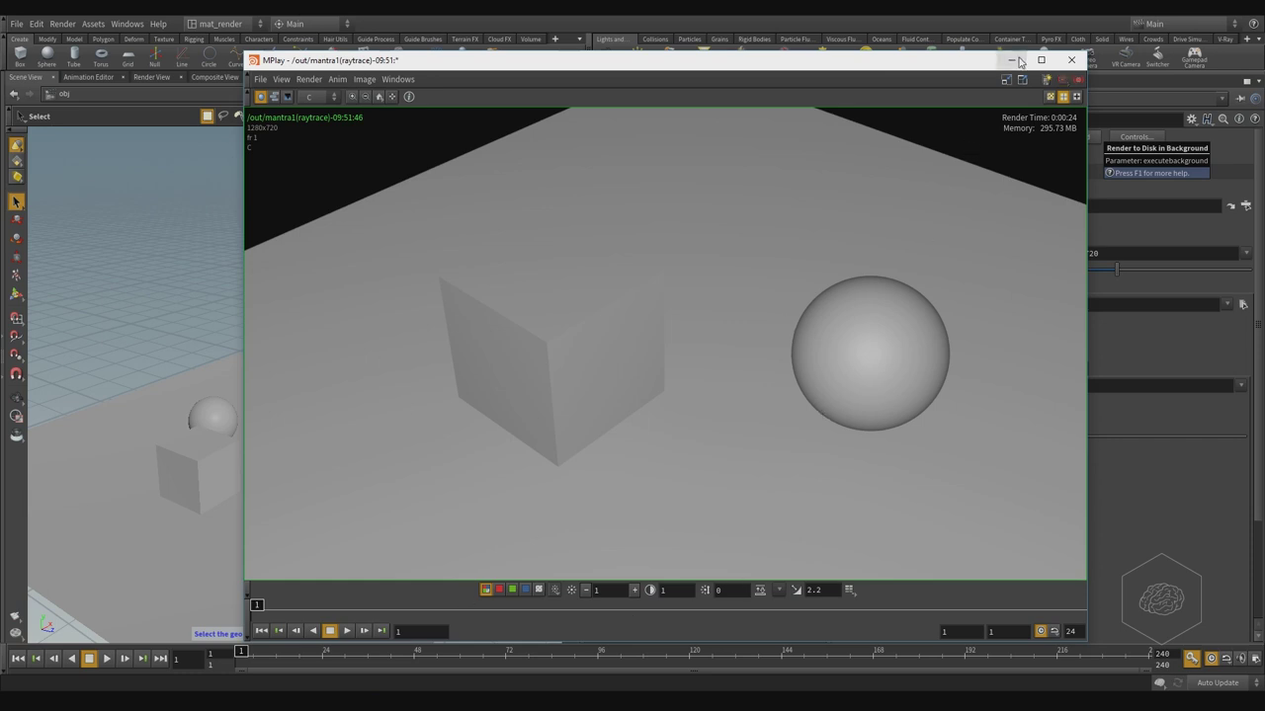
drag(1010, 61, 1042, 61)
click(1044, 61)
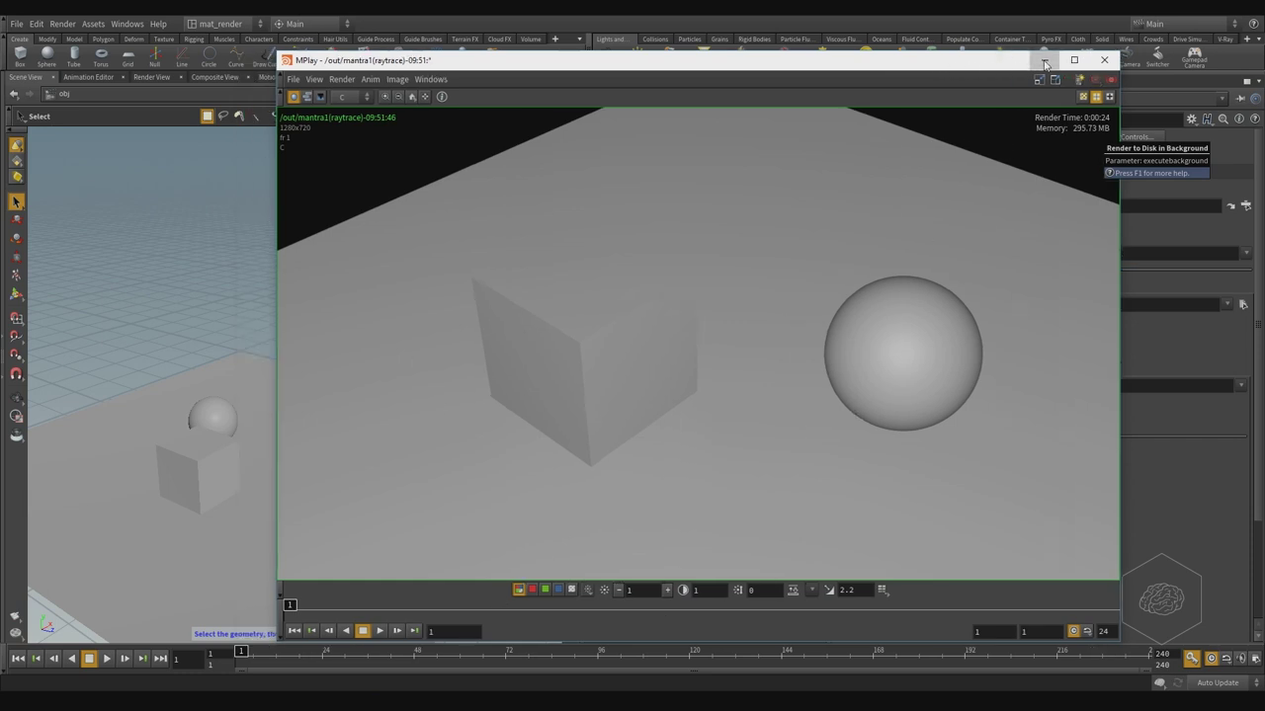
right_click(15, 638)
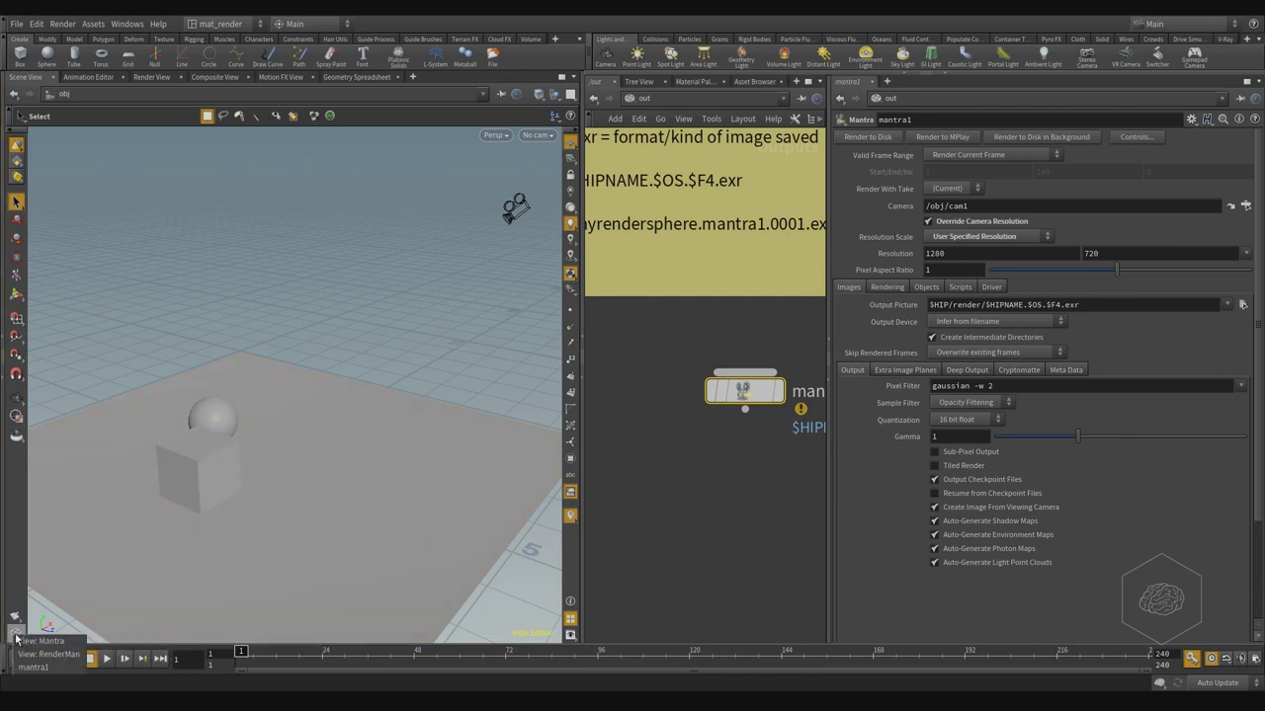
Render the scene view with mantra1 and bring the MPlay window back, moving it up and right
click(61, 670)
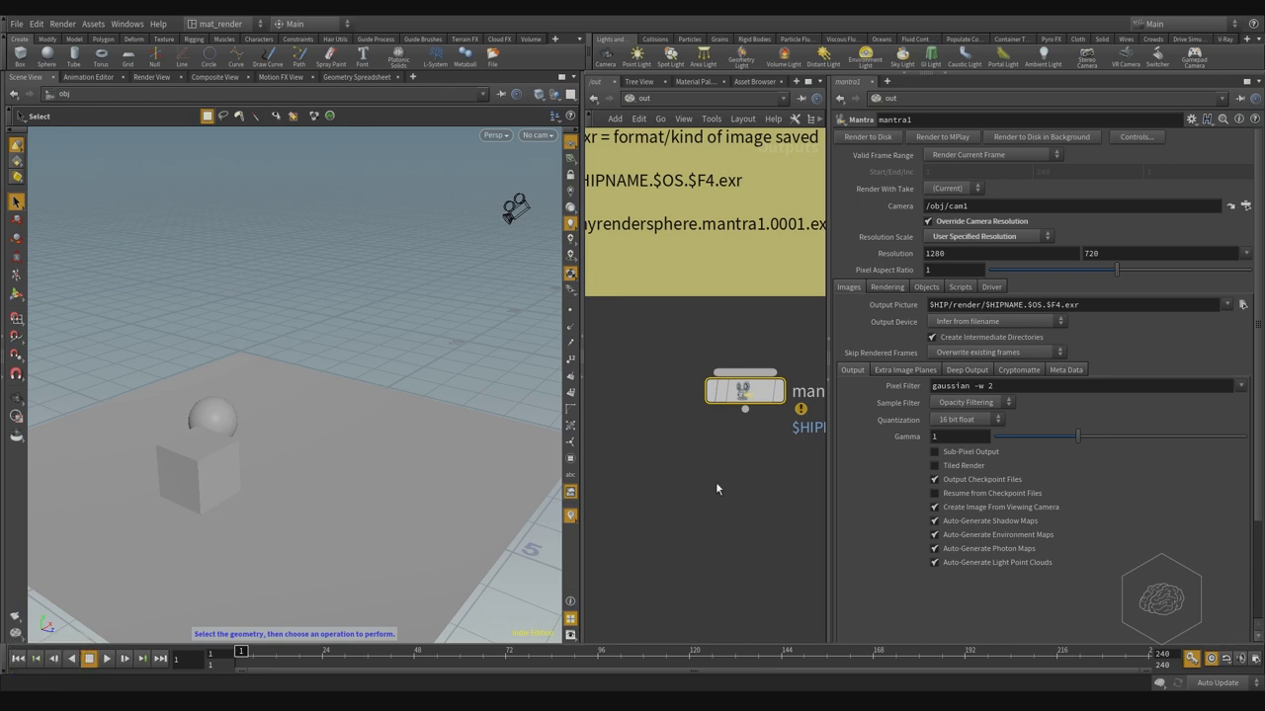
middle_drag(745, 487, 624, 528)
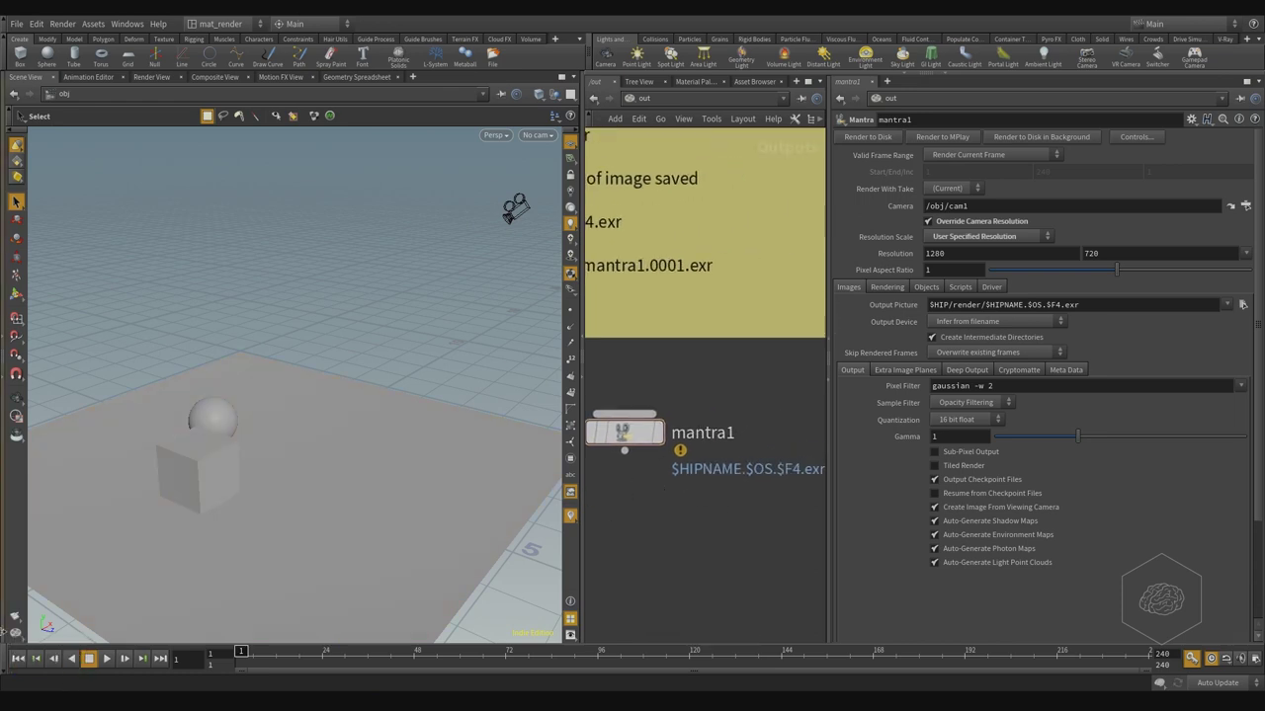
click(14, 633)
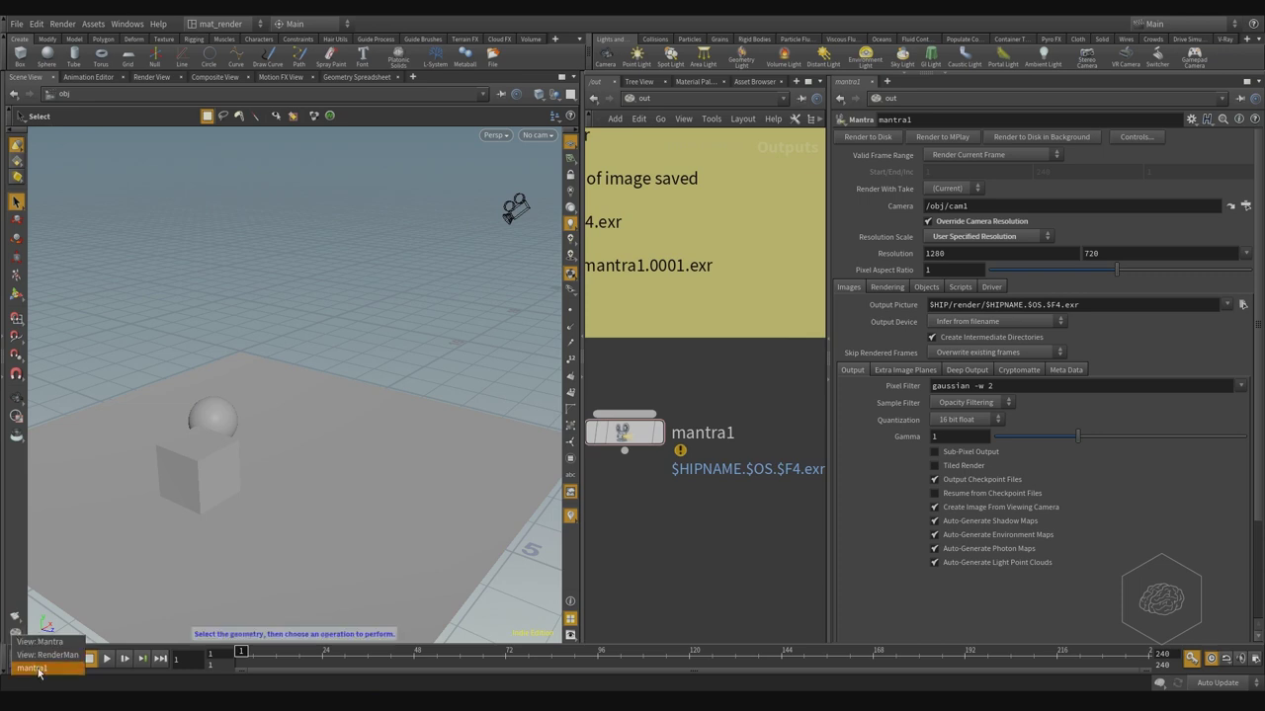
click(38, 669)
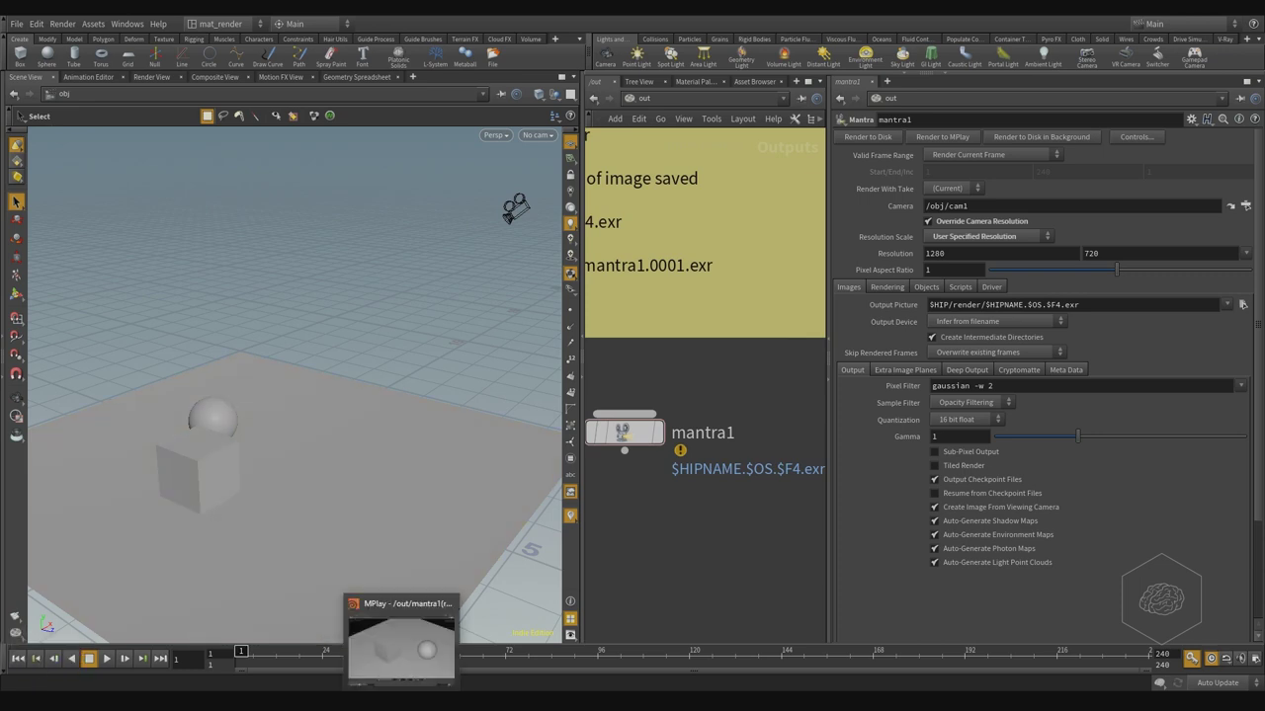
click(423, 647)
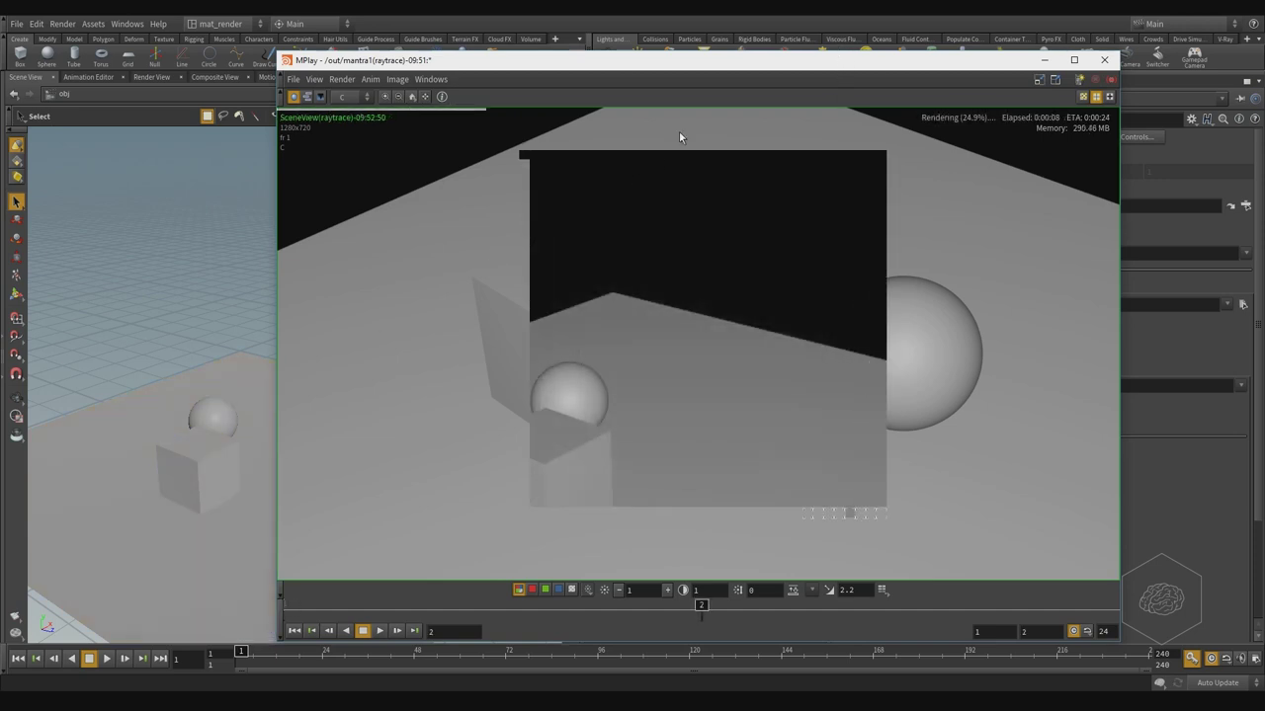
drag(706, 69, 776, 33)
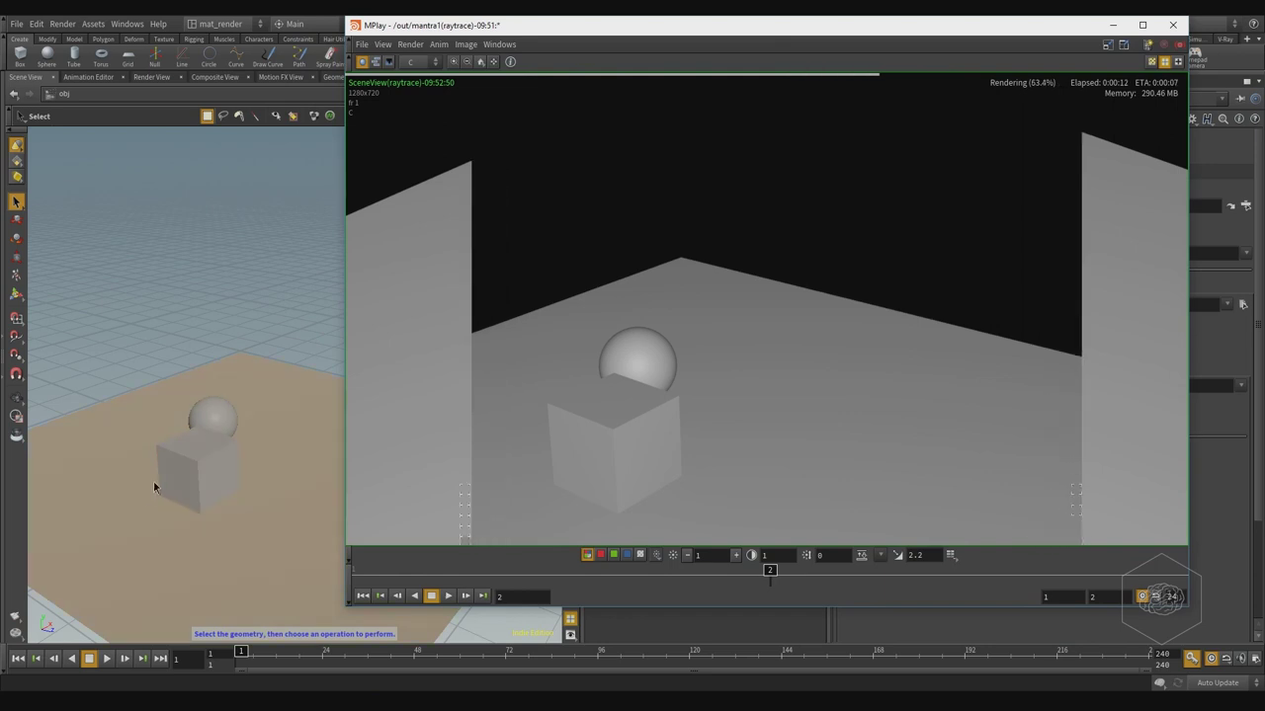
Launch a RenderMan render, dismiss the warning log, and move MPlay to the right side
click(16, 633)
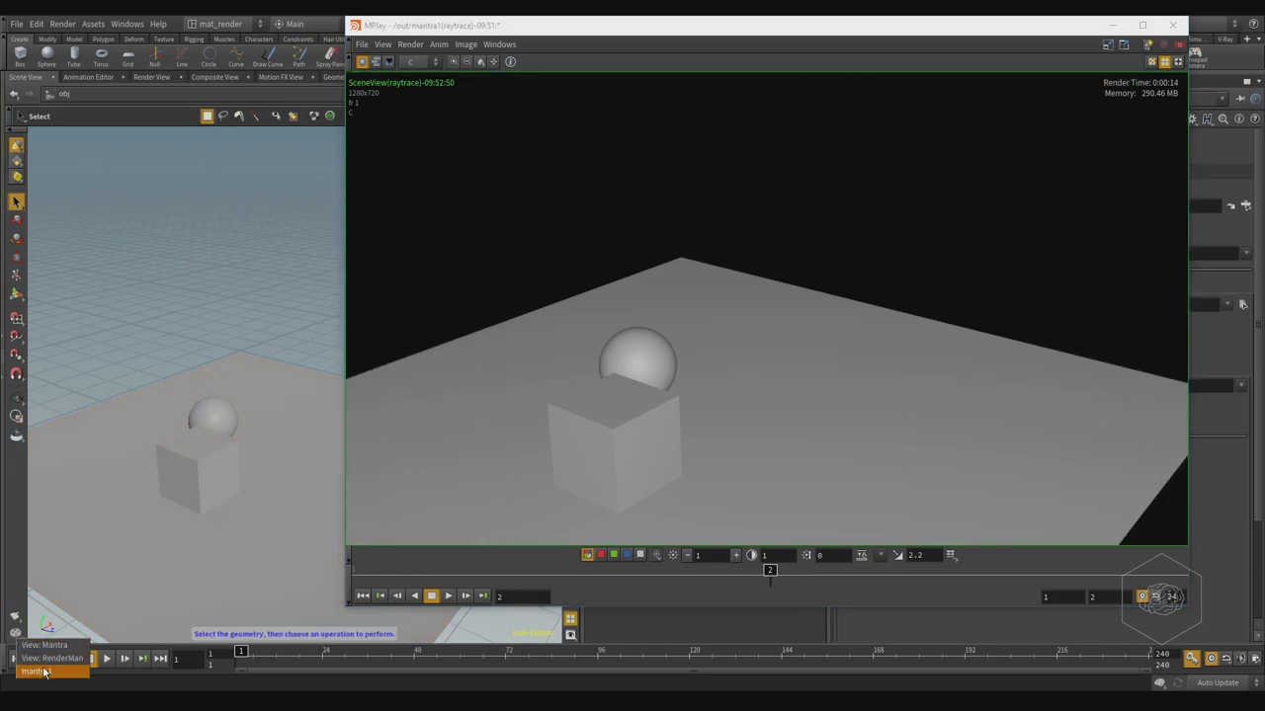
click(54, 646)
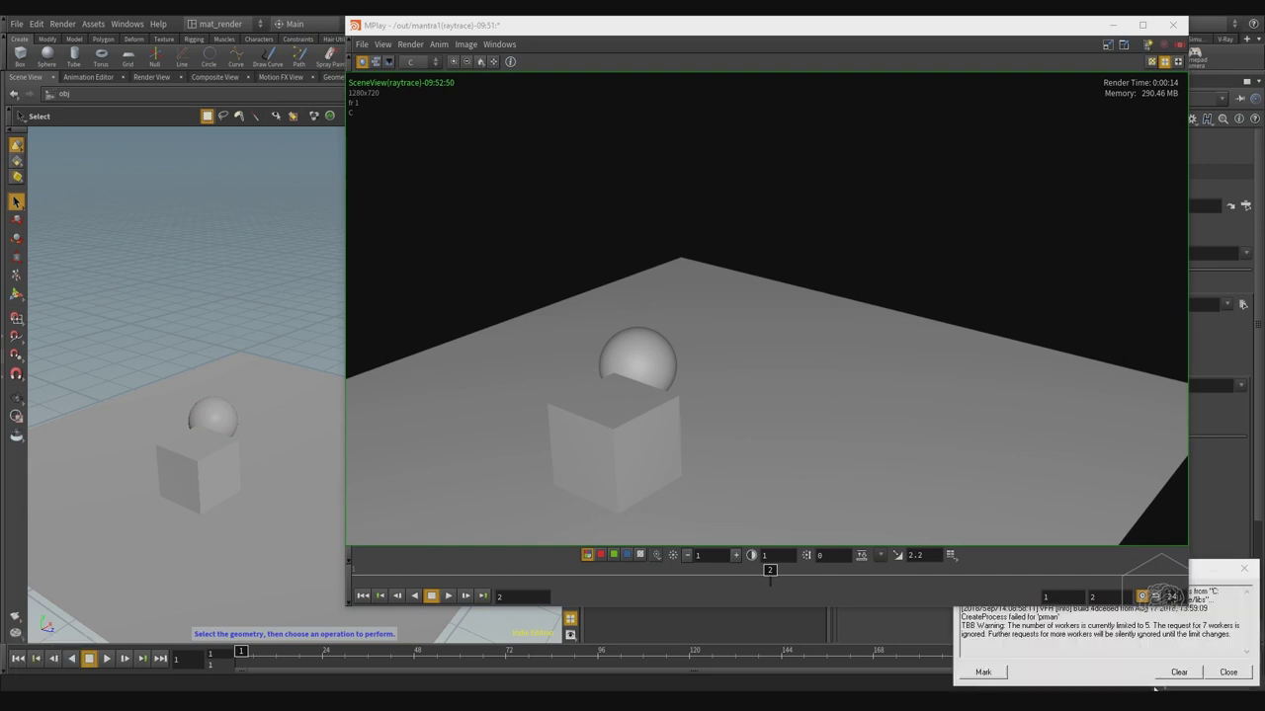
click(1228, 671)
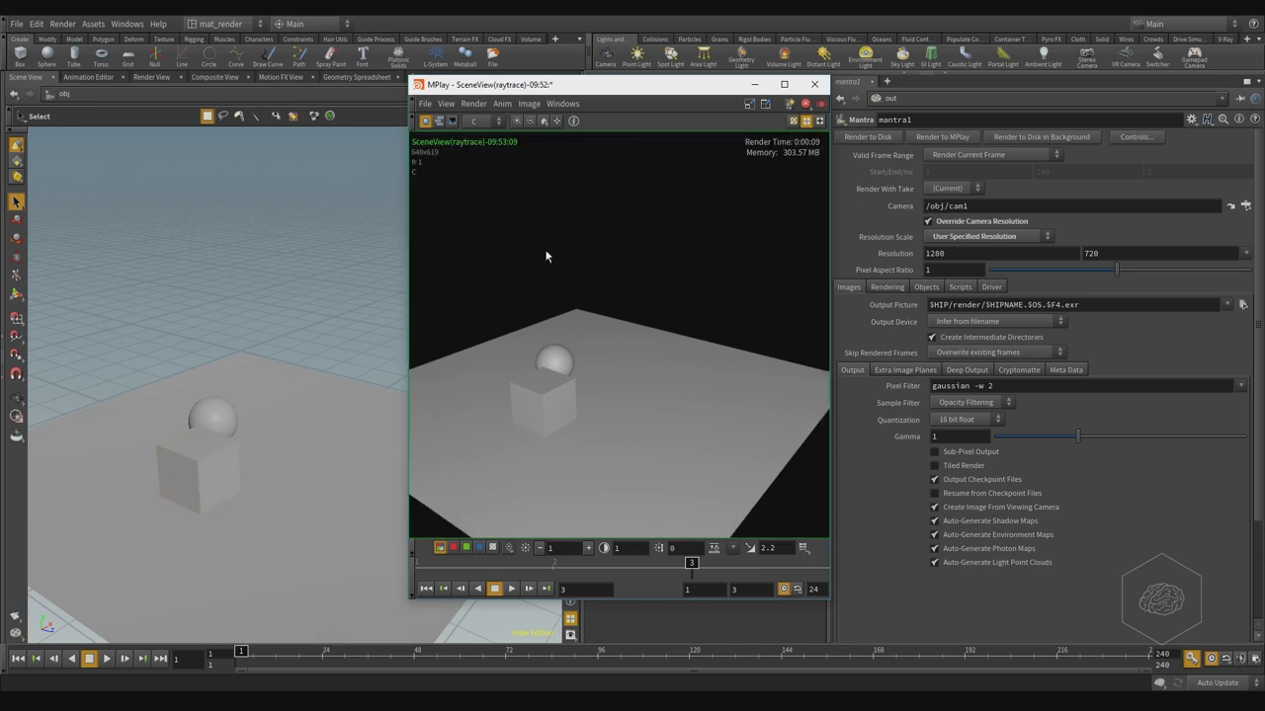
drag(686, 86, 1101, 105)
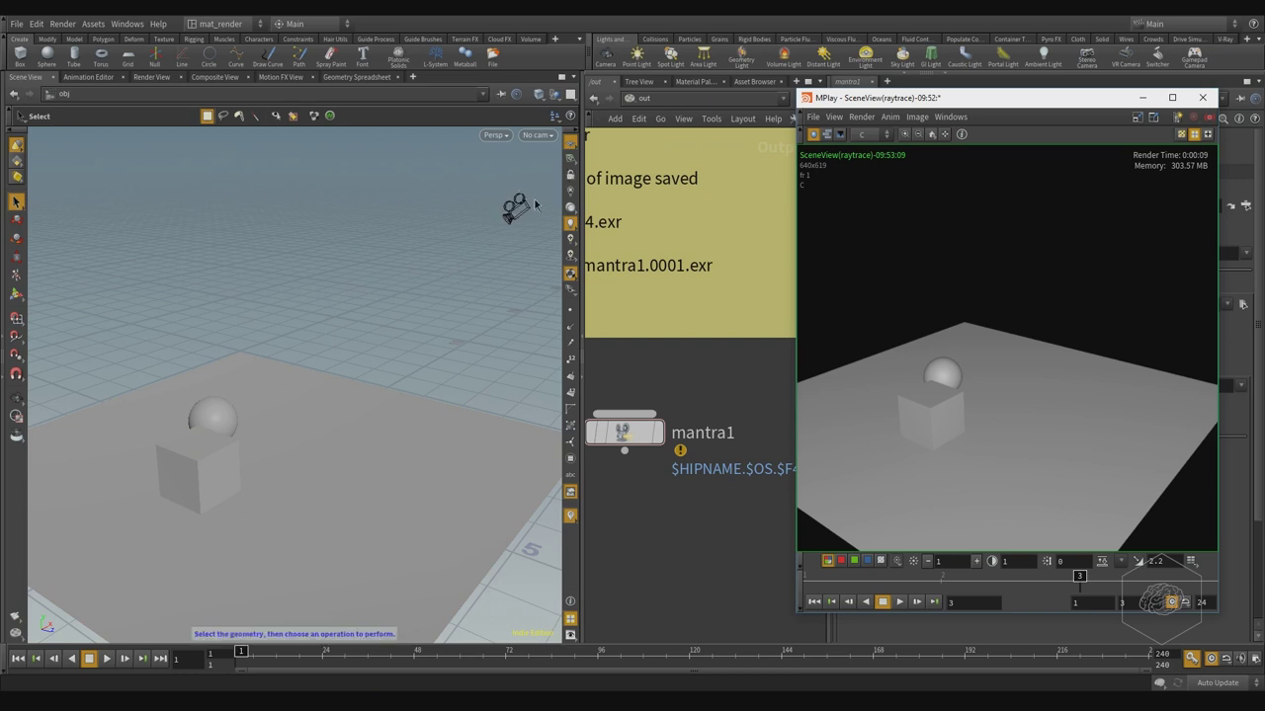
click(149, 76)
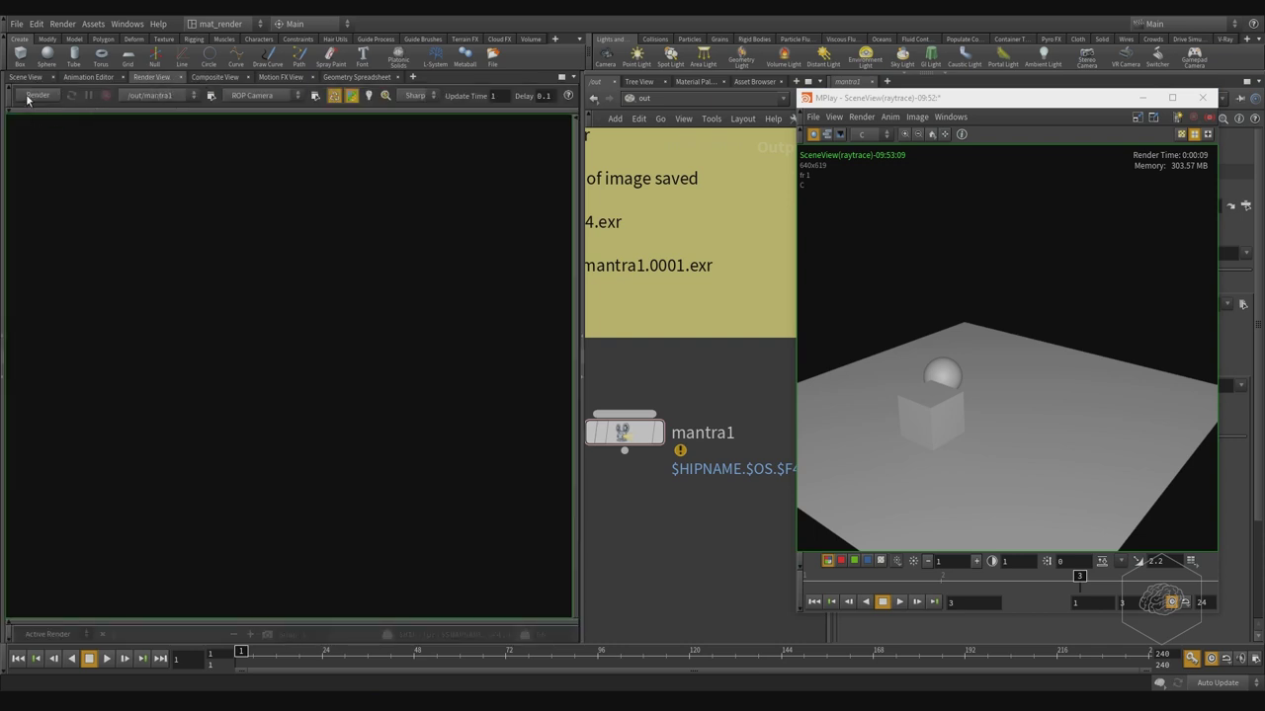
Point the Render View at output driver /out/mantra1 and camera /obj/cam1
click(189, 95)
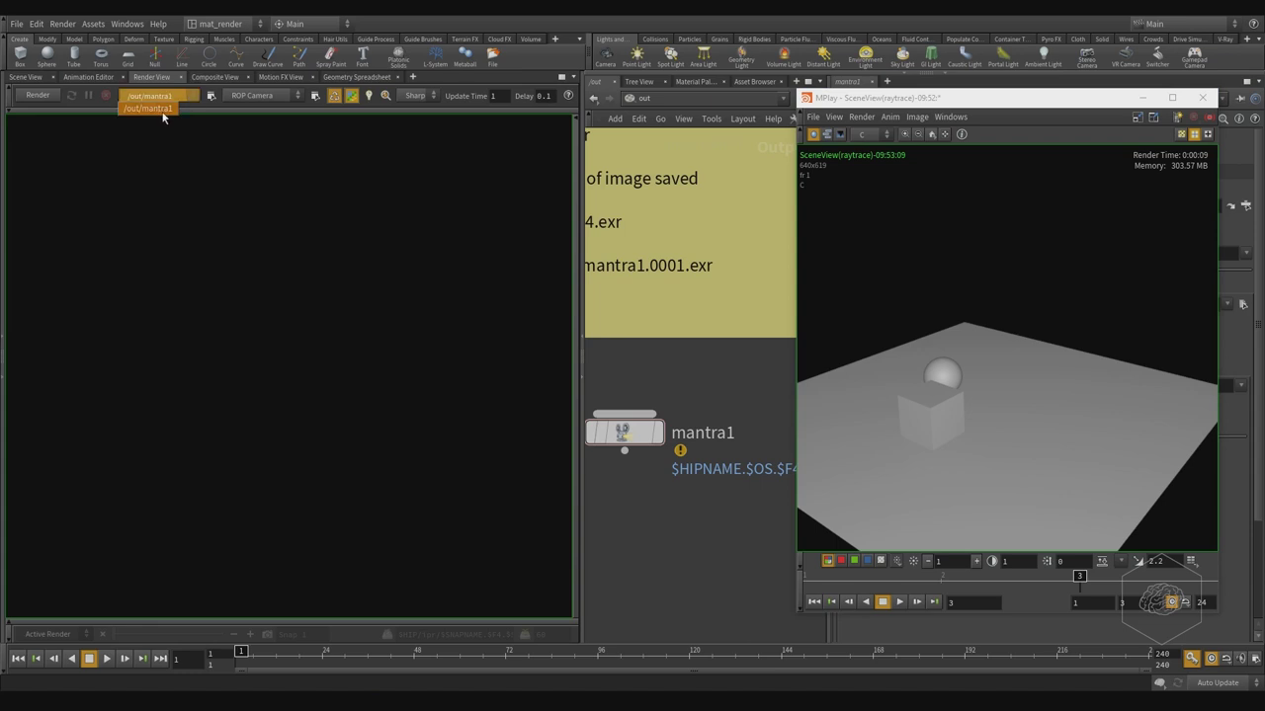
click(162, 111)
click(265, 96)
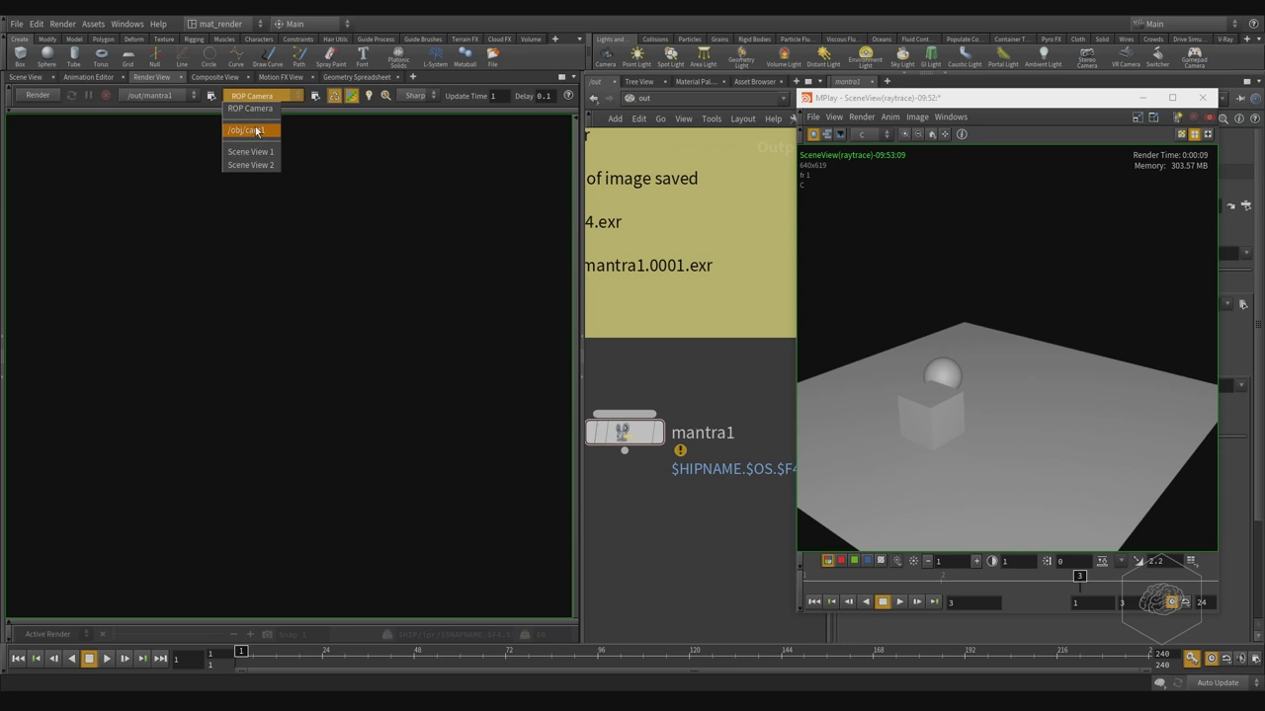
click(256, 130)
click(315, 94)
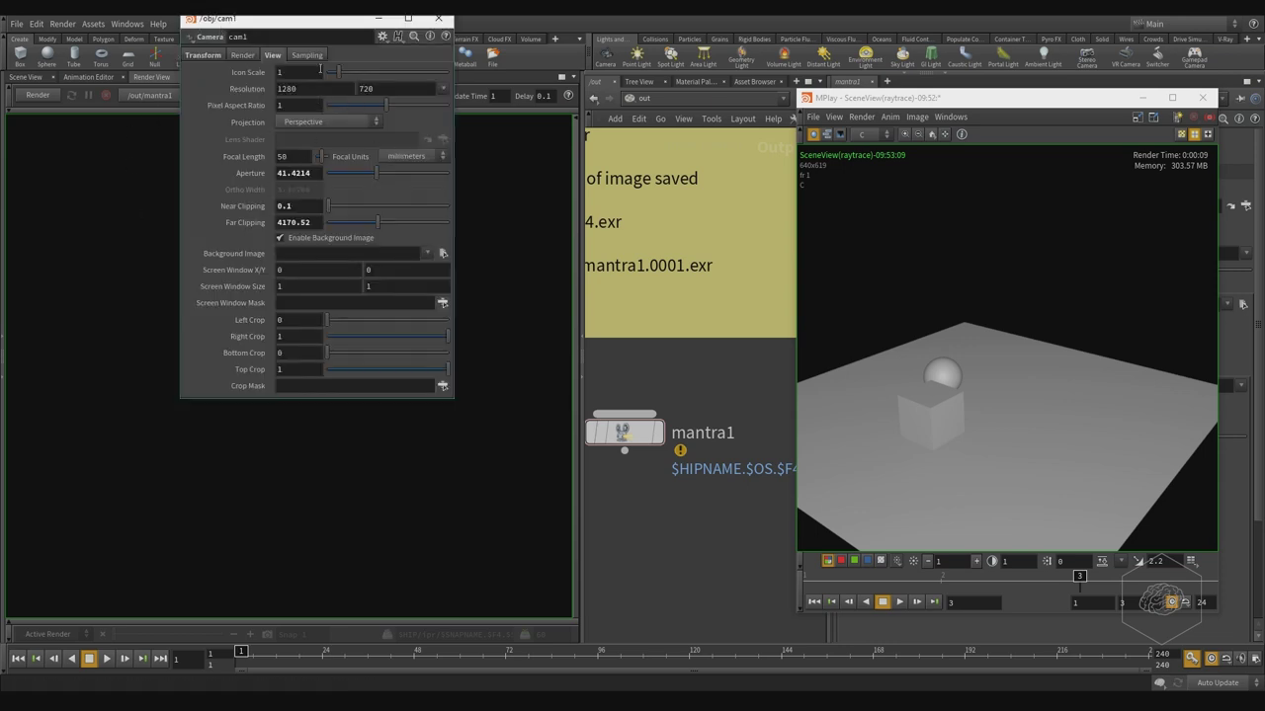
click(438, 19)
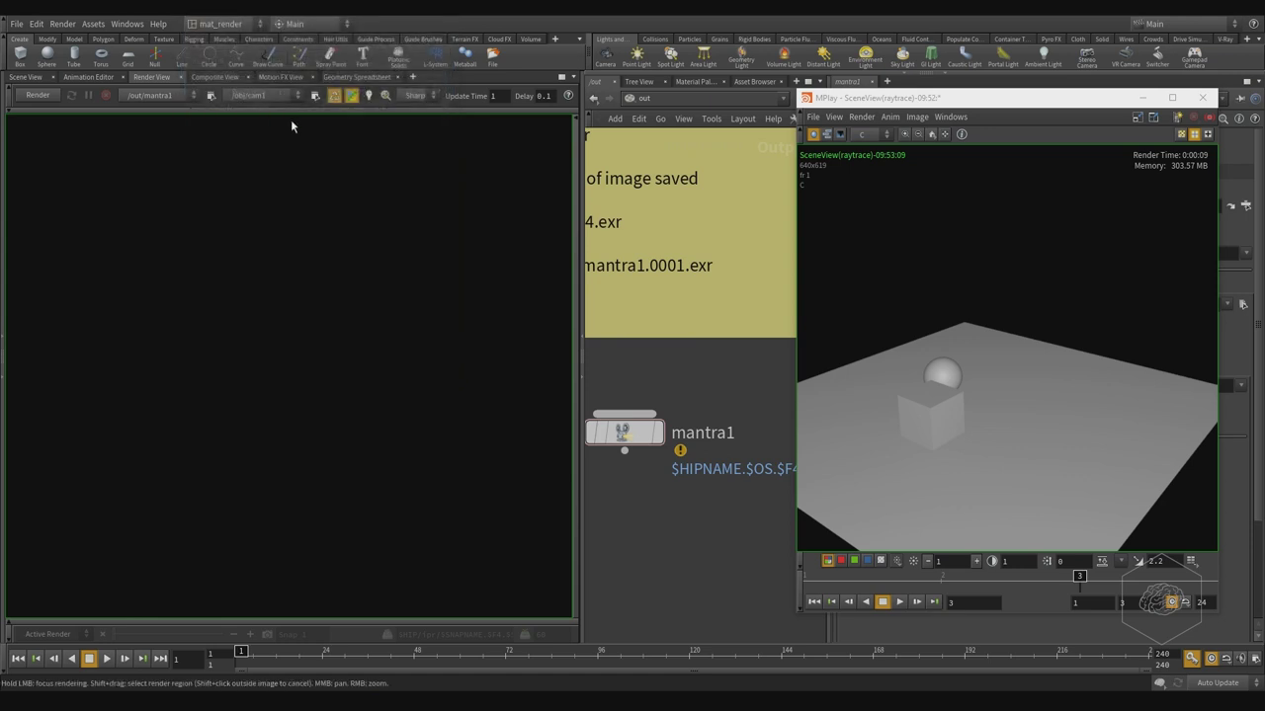
Open mantra1's parameters in a floating window, enlarge and reposition it, then close it
click(210, 94)
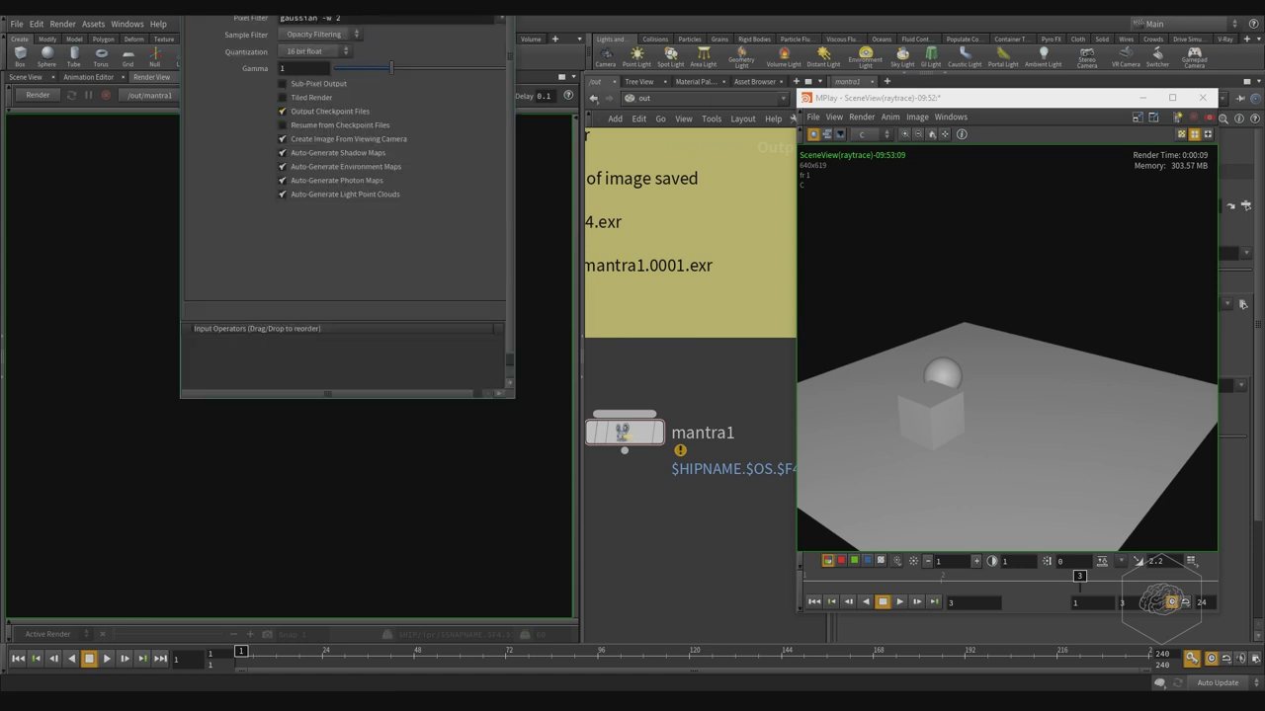
drag(511, 403, 480, 592)
drag(383, 16, 596, 74)
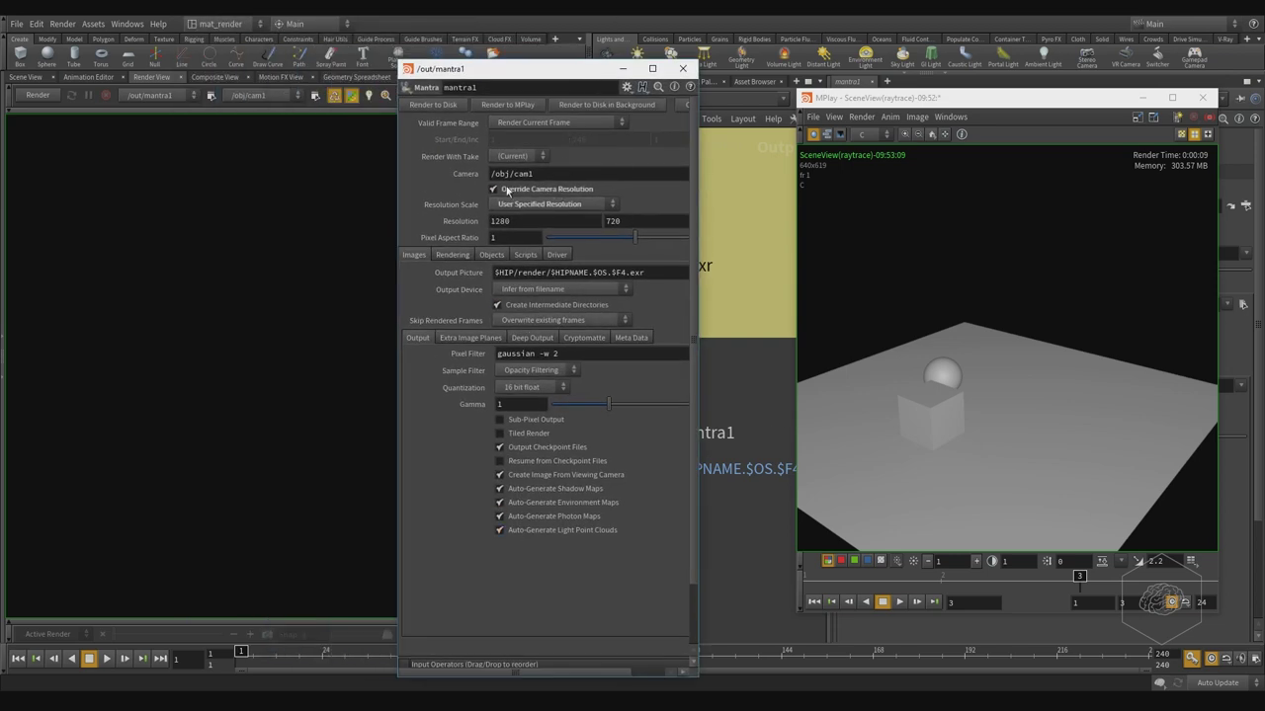
click(682, 69)
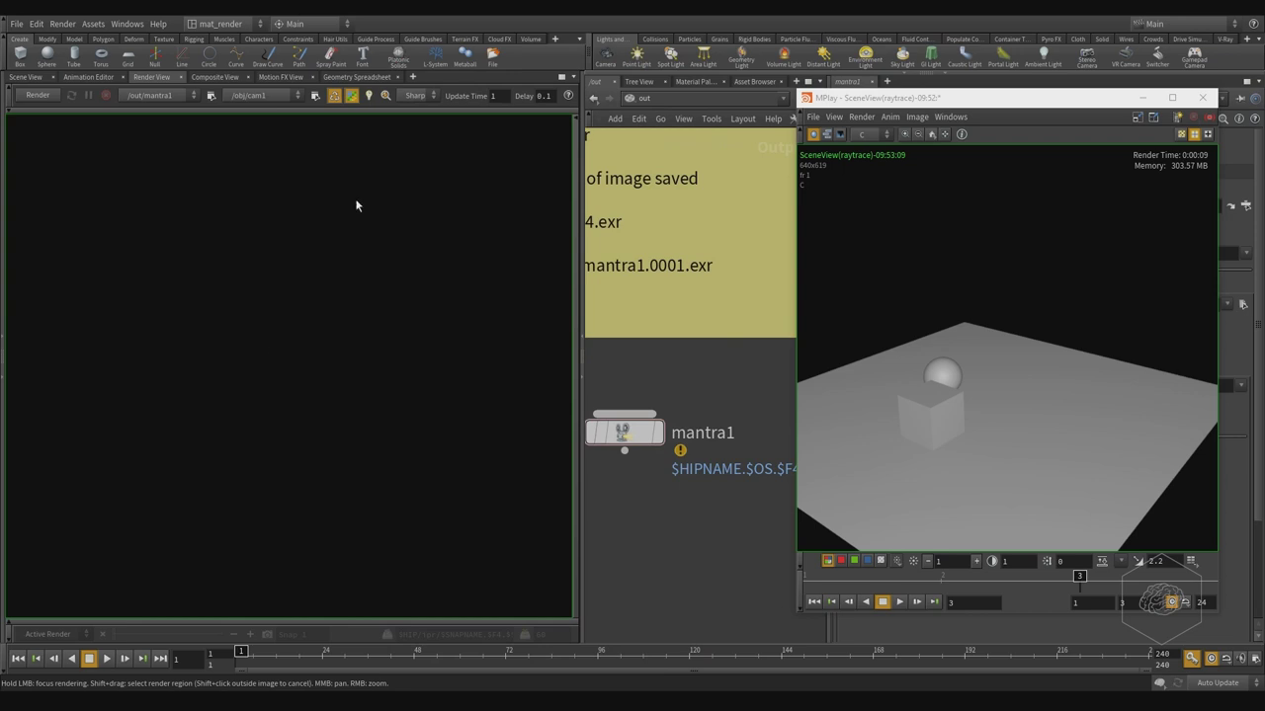
Render the cube and sphere in the Render View, dismiss the console warnings, and close MPlay
click(38, 95)
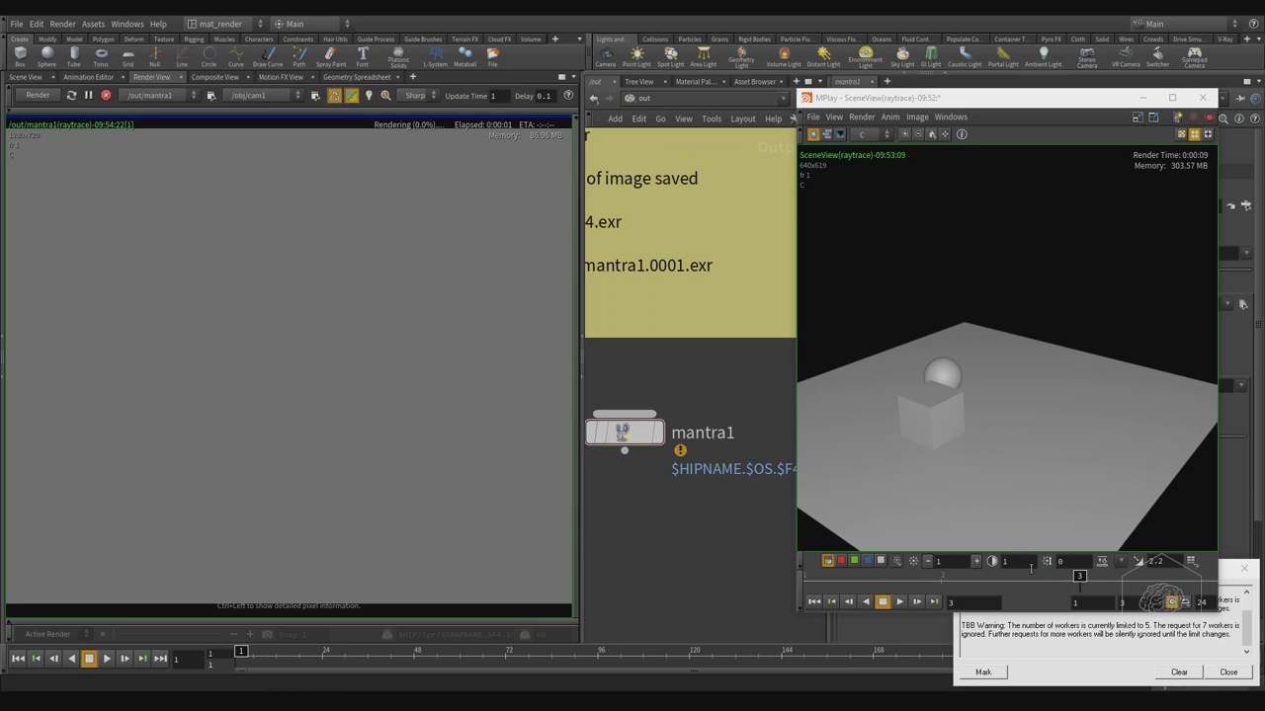
click(1225, 674)
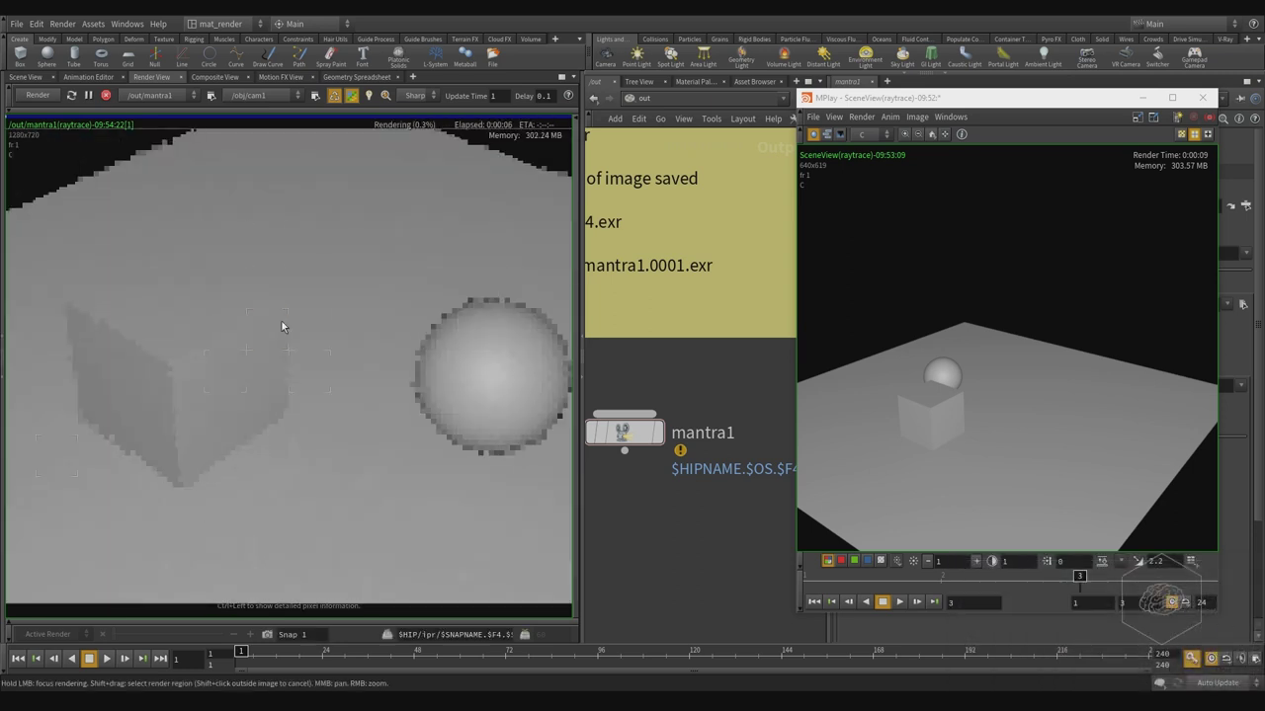
scroll(291, 322, down, 1)
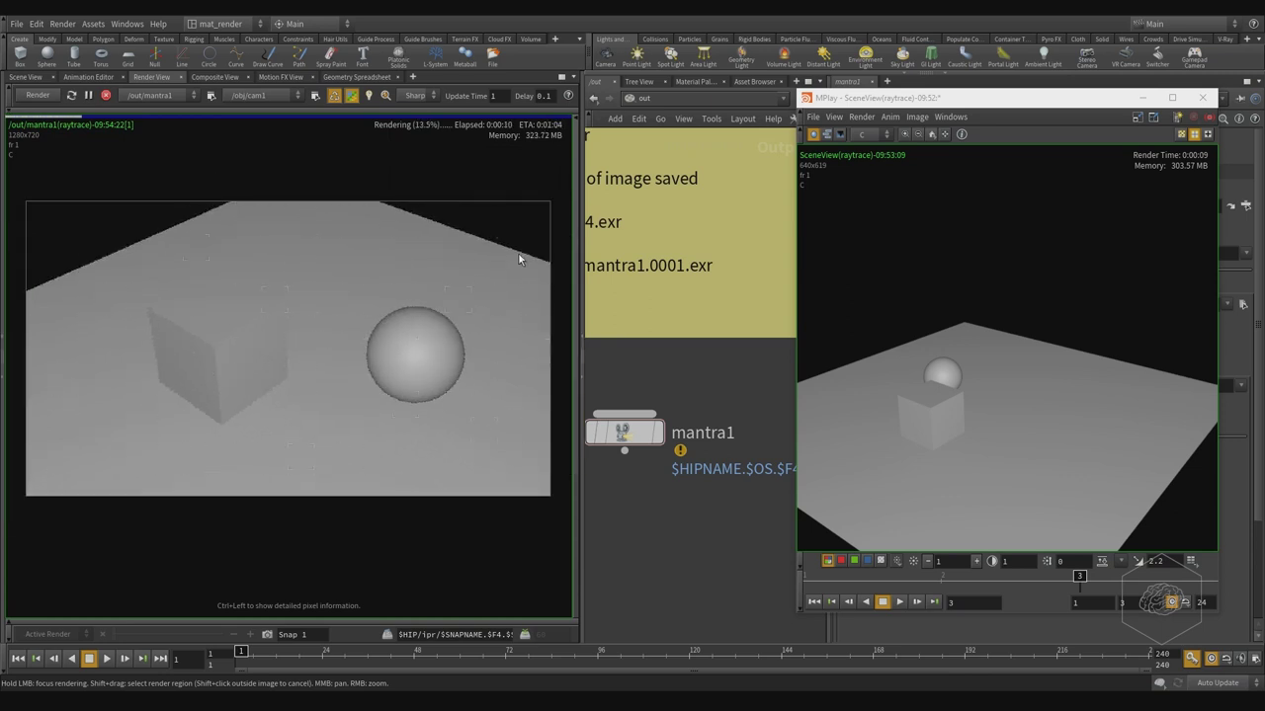
scroll(199, 374, up, 1)
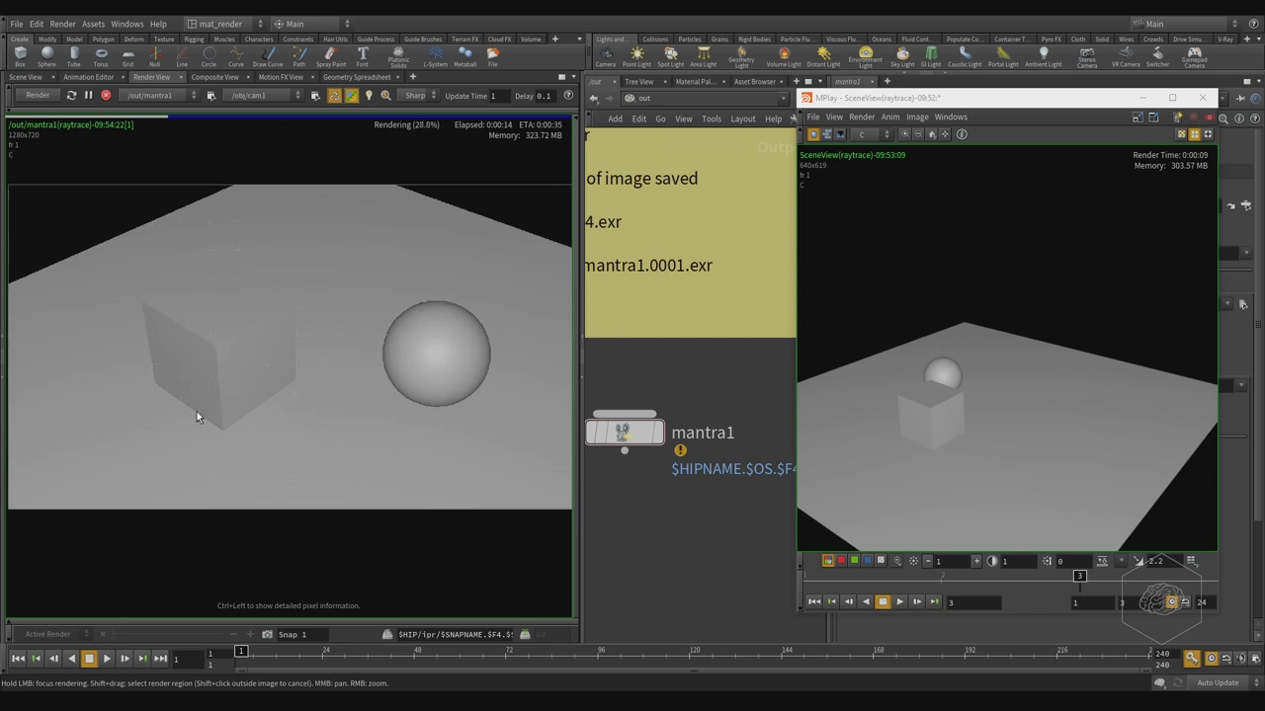
click(1201, 96)
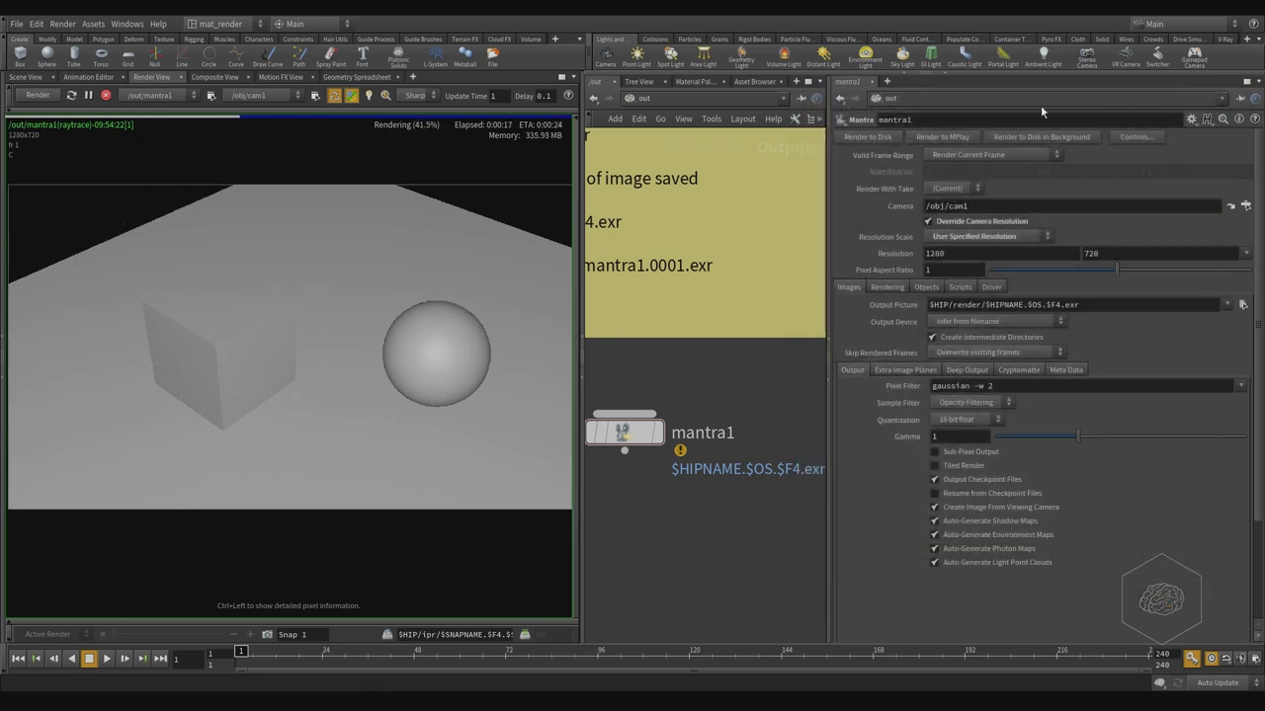
Toggle Preview refinement in the Render View and restart the render
click(352, 99)
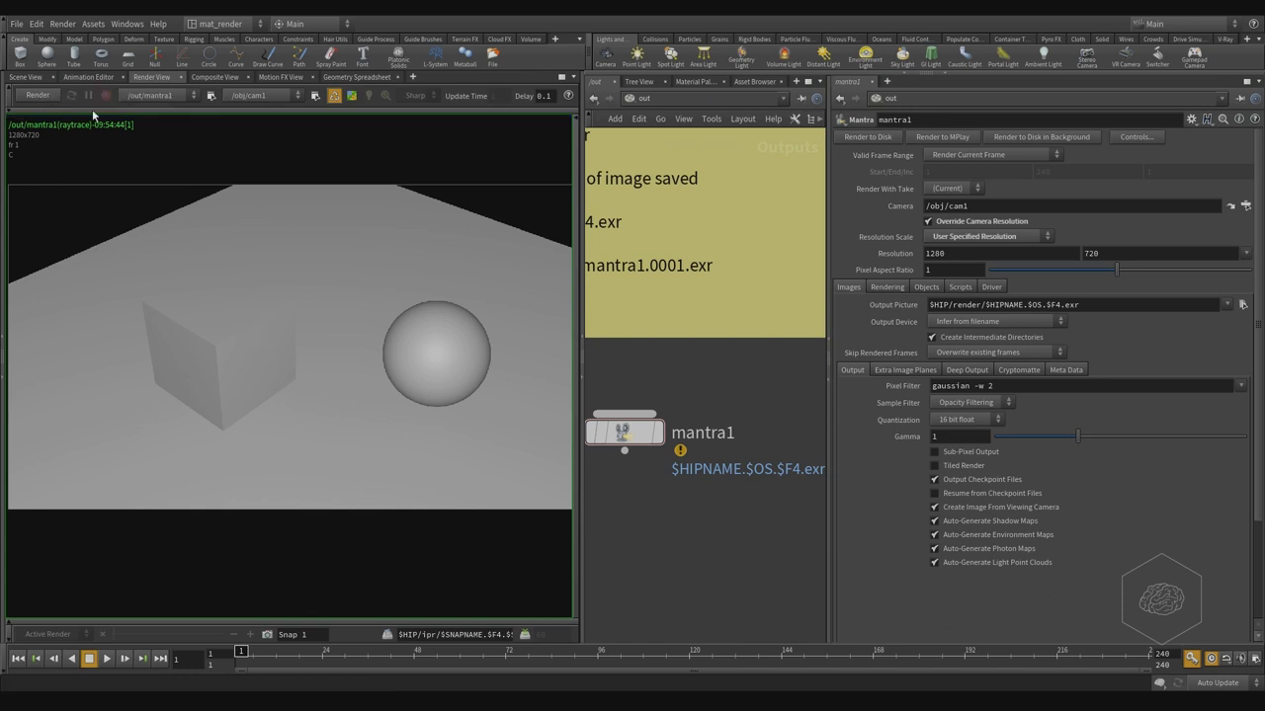
click(36, 95)
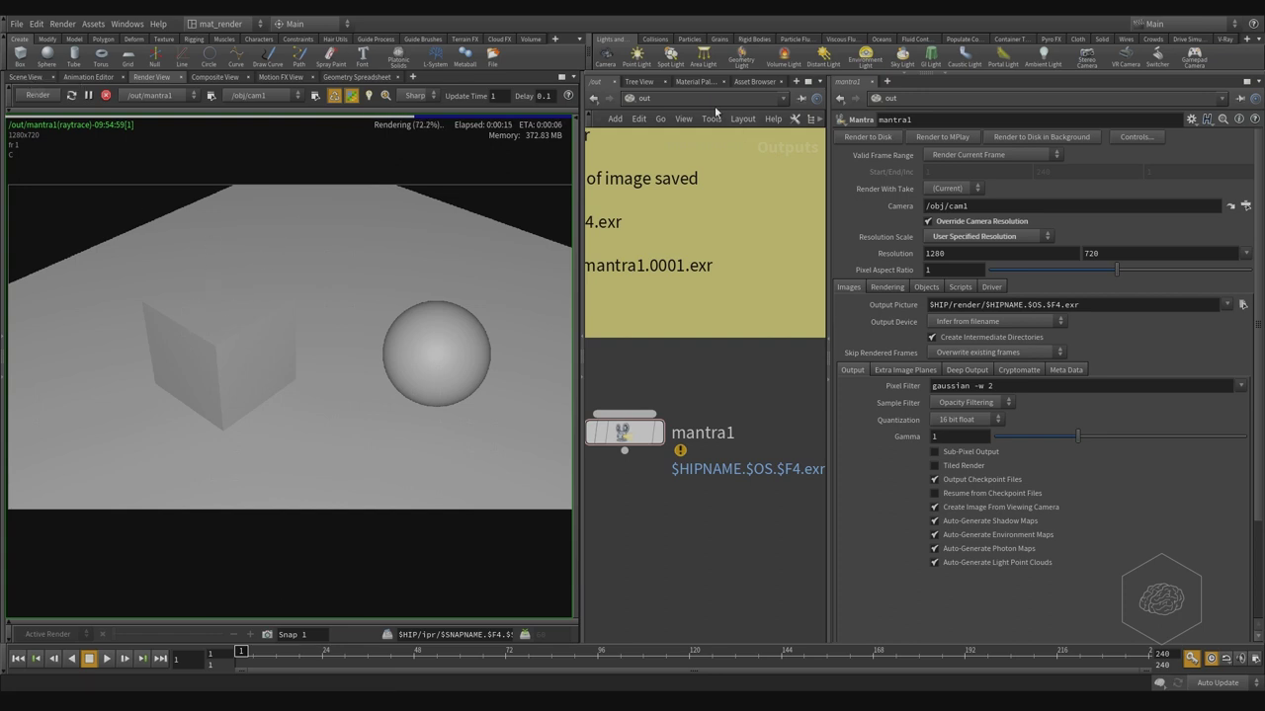
click(643, 97)
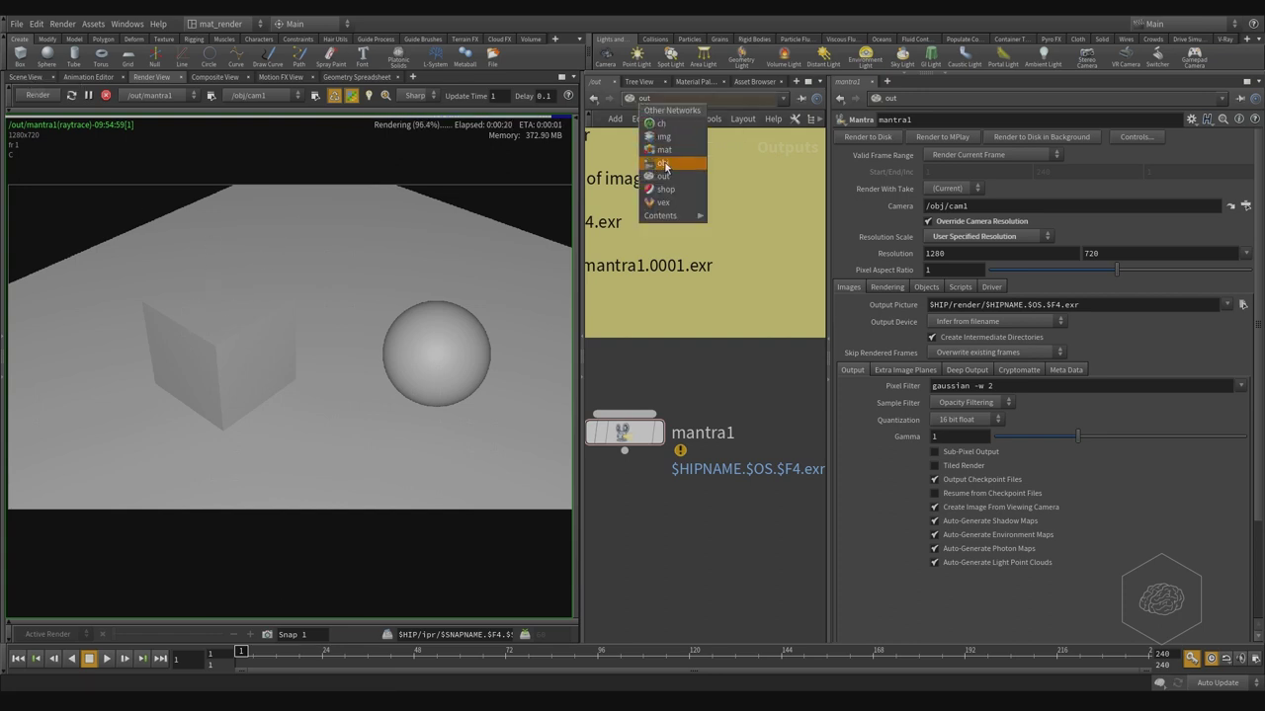
Switch to the obj network and dive into sphere_object1, selecting sphere1
click(662, 163)
scroll(776, 214, up, 3)
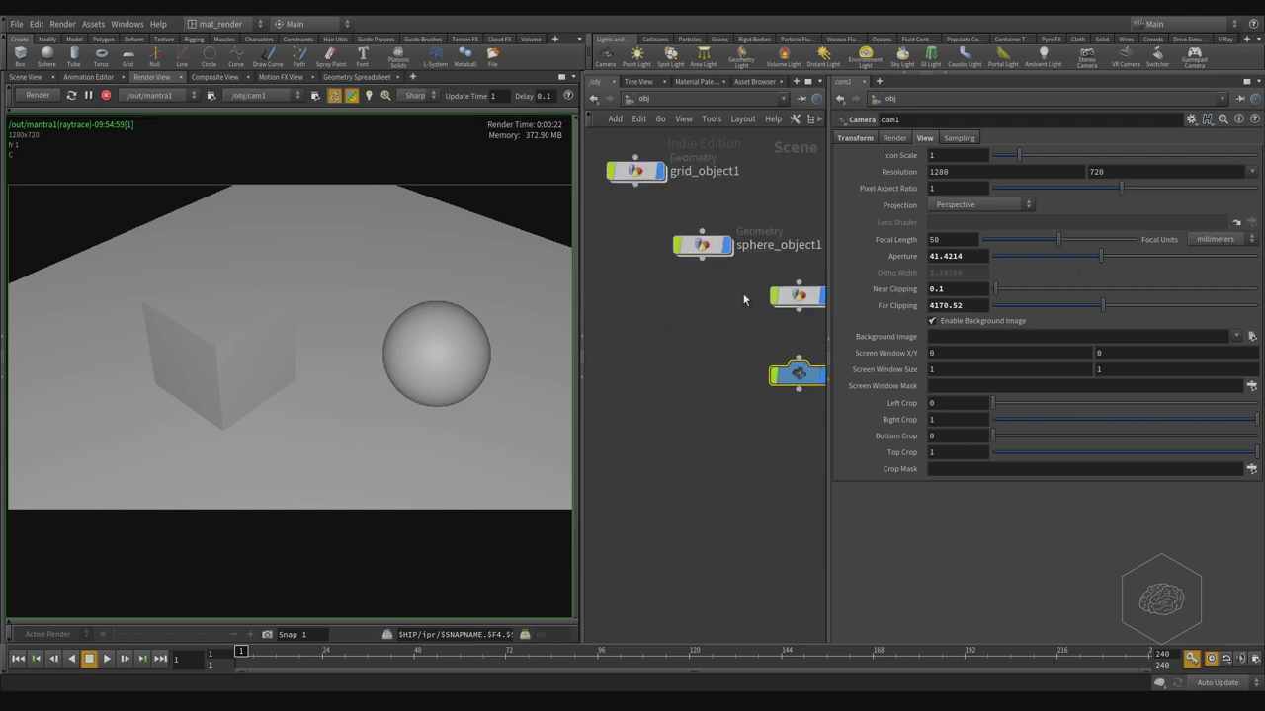
click(661, 310)
double_click(661, 308)
click(697, 379)
Add a Color node through the Tab search and place color1 below transform1
key(Tab)
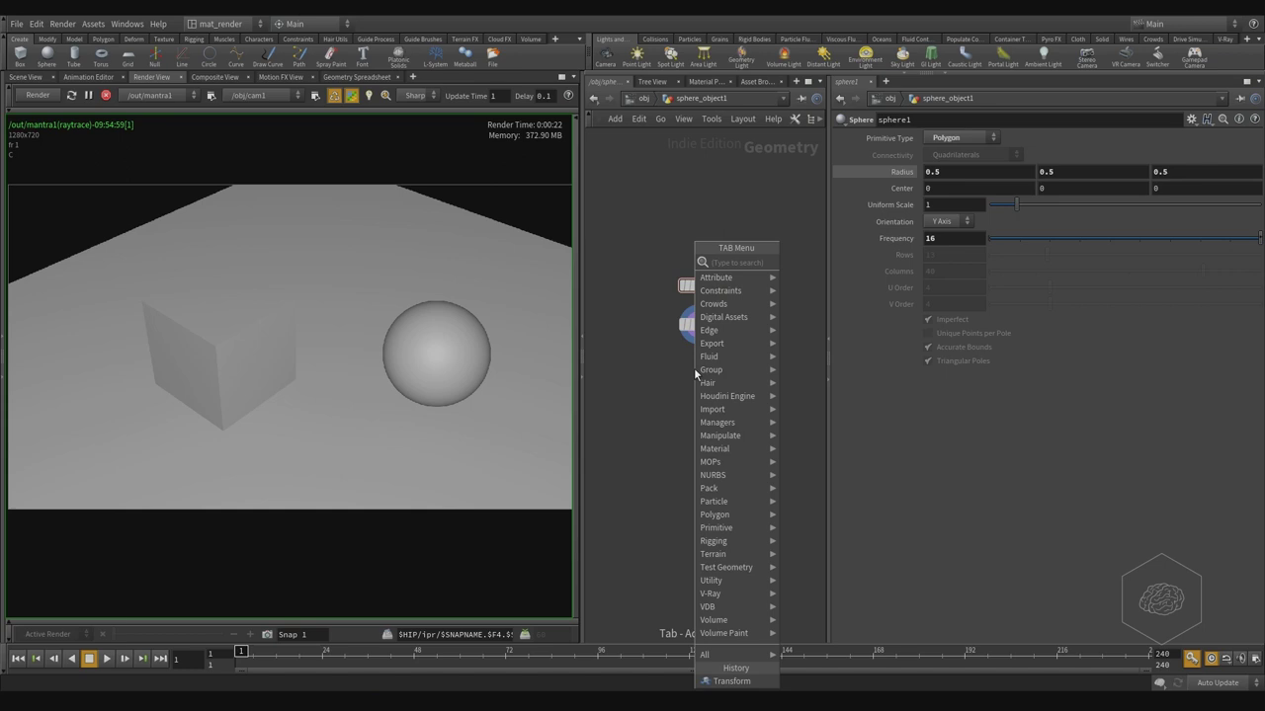
text(colop)
key(BackSpace)
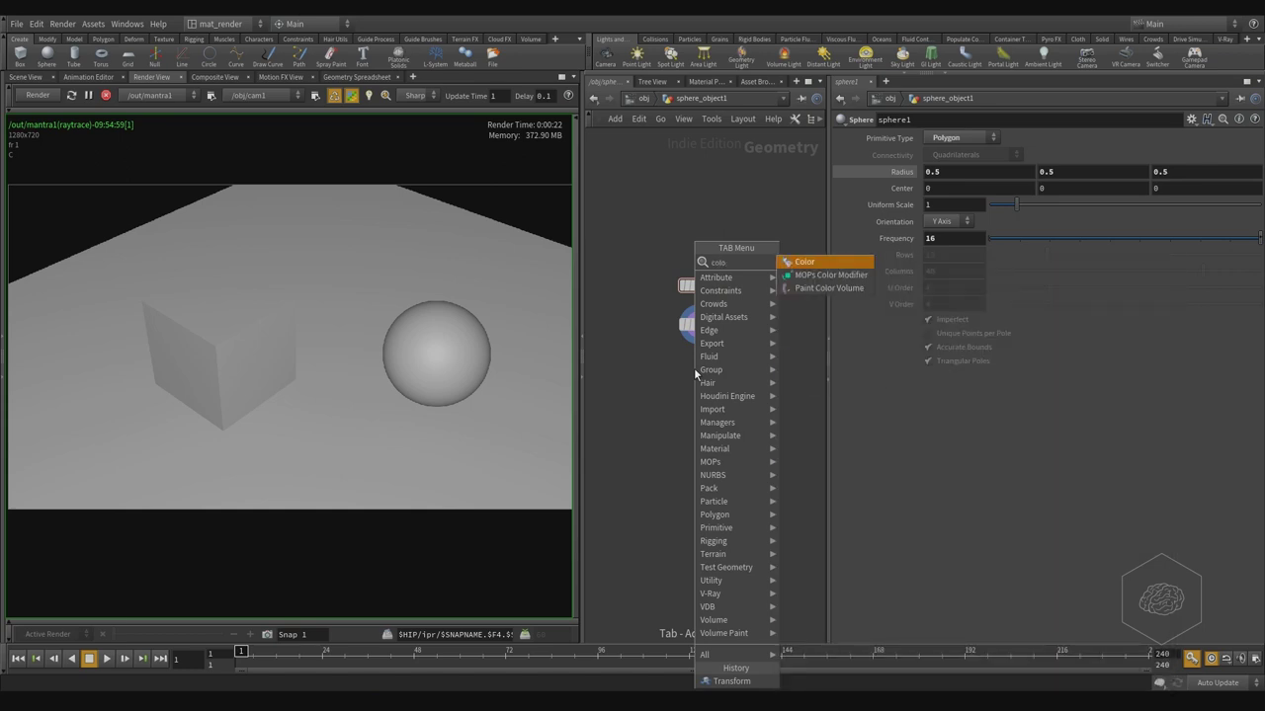
key(Return)
click(693, 369)
scroll(695, 368, up, 3)
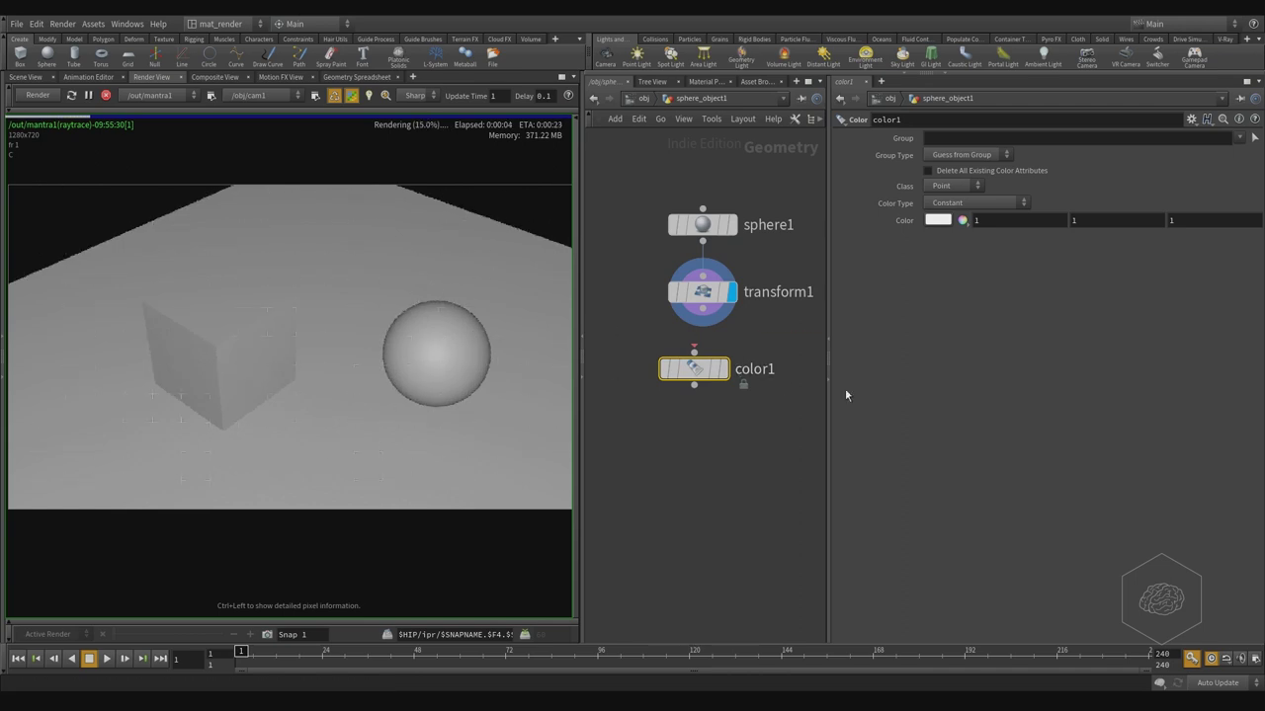
click(702, 310)
Wire transform1 into color1, align it directly below, and make color1 the displayed node
click(693, 350)
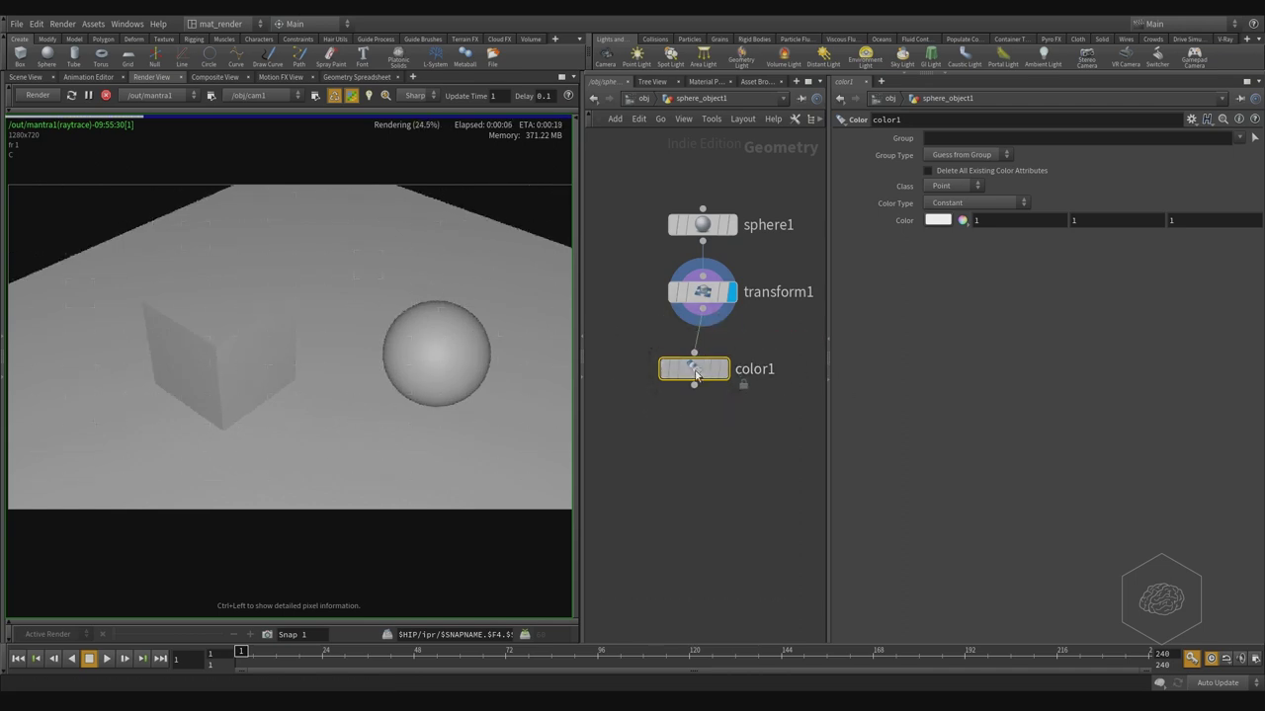
drag(727, 371, 735, 397)
click(739, 357)
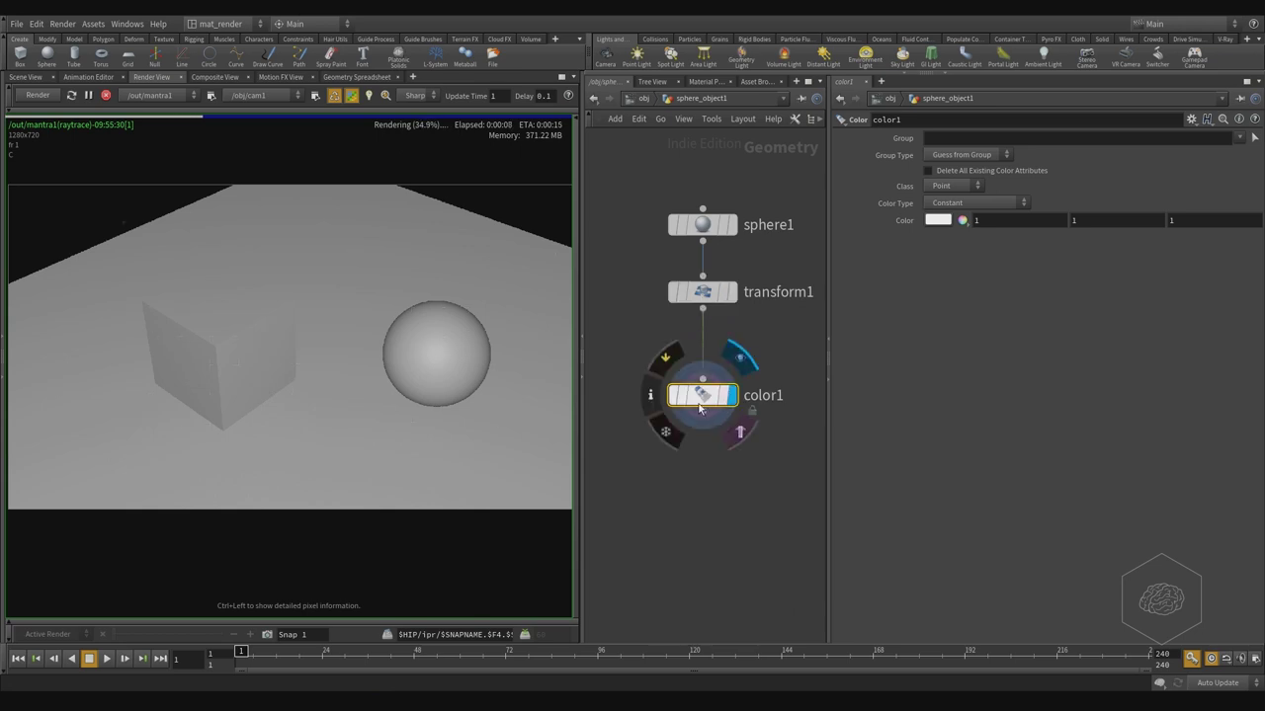
Set color1's colour to red (0.9, 0, 0) in the Color Editor
click(937, 219)
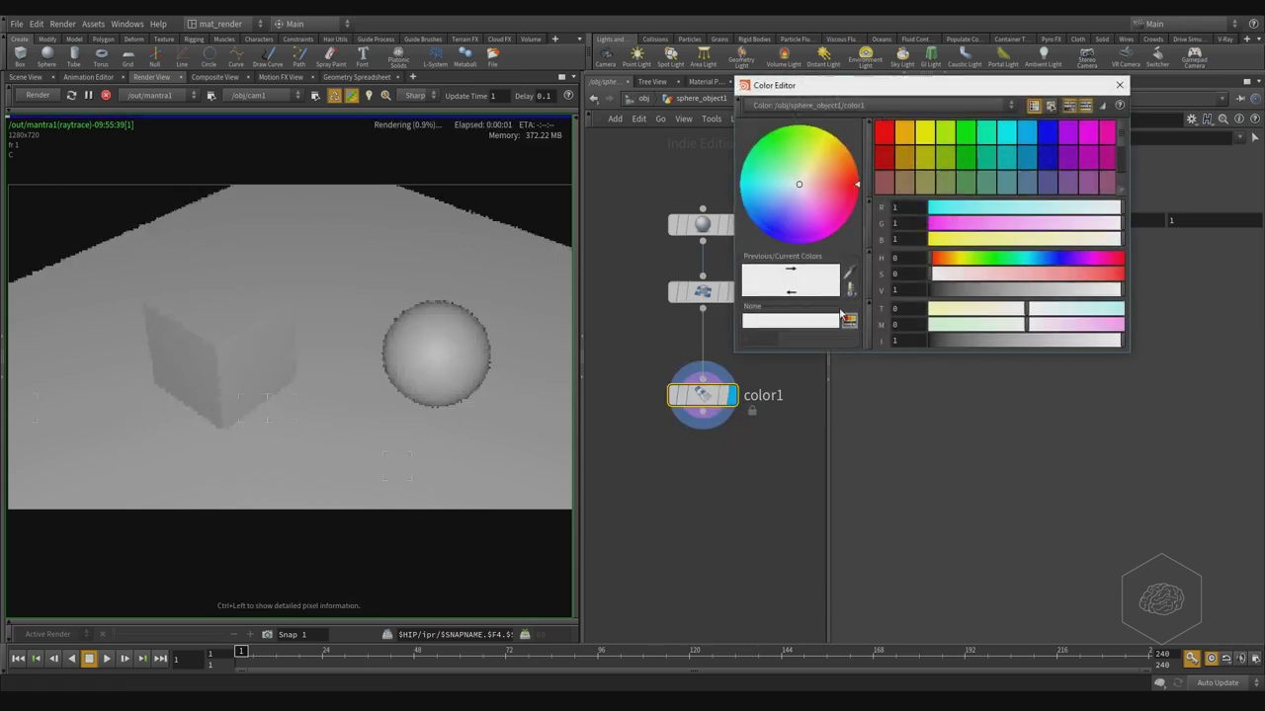
click(881, 139)
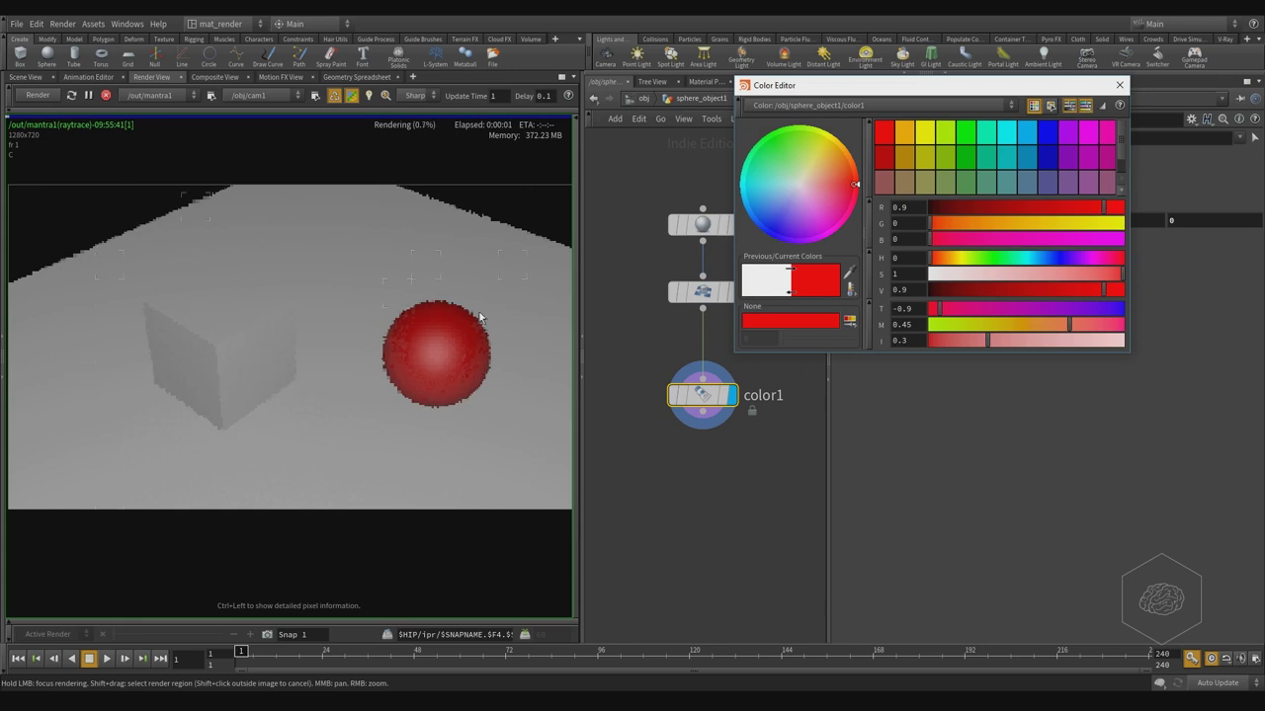
click(1119, 86)
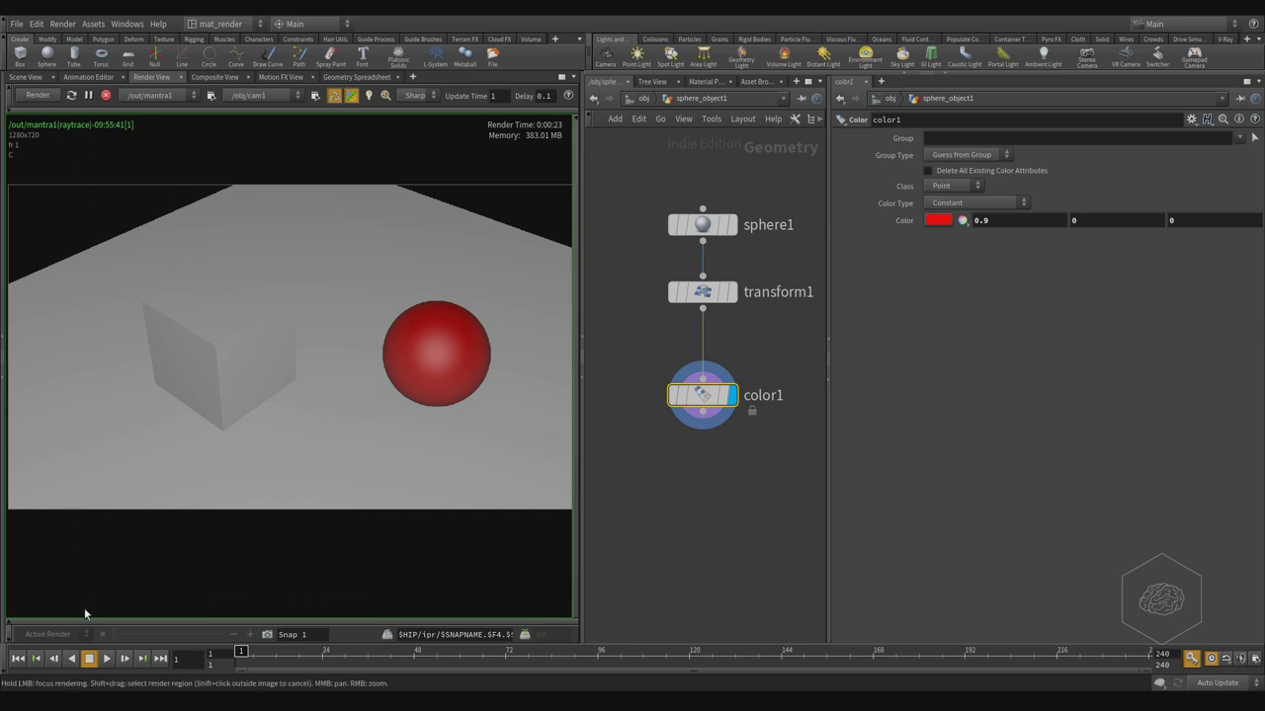
click(9, 626)
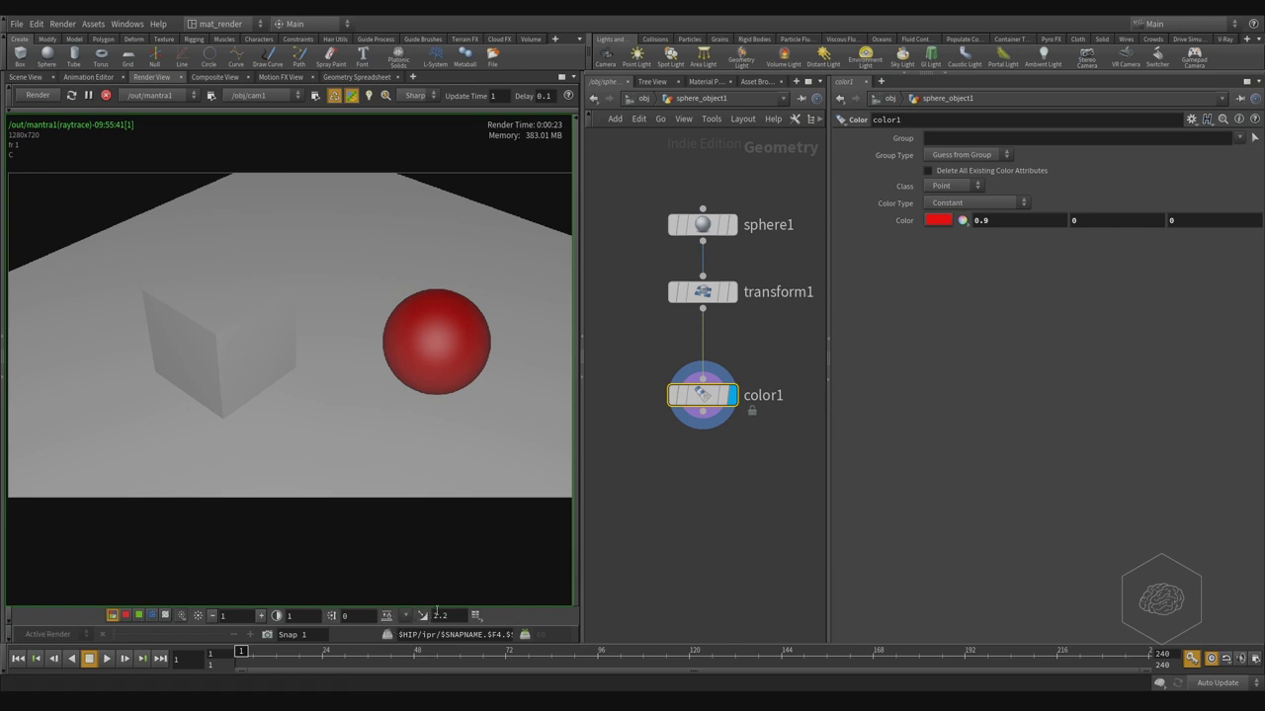
Scrub the Render View exposure, reset it to 0, and open the image-plane list (C, Op_Id, Prim_Id)
middle_drag(370, 618, 292, 618)
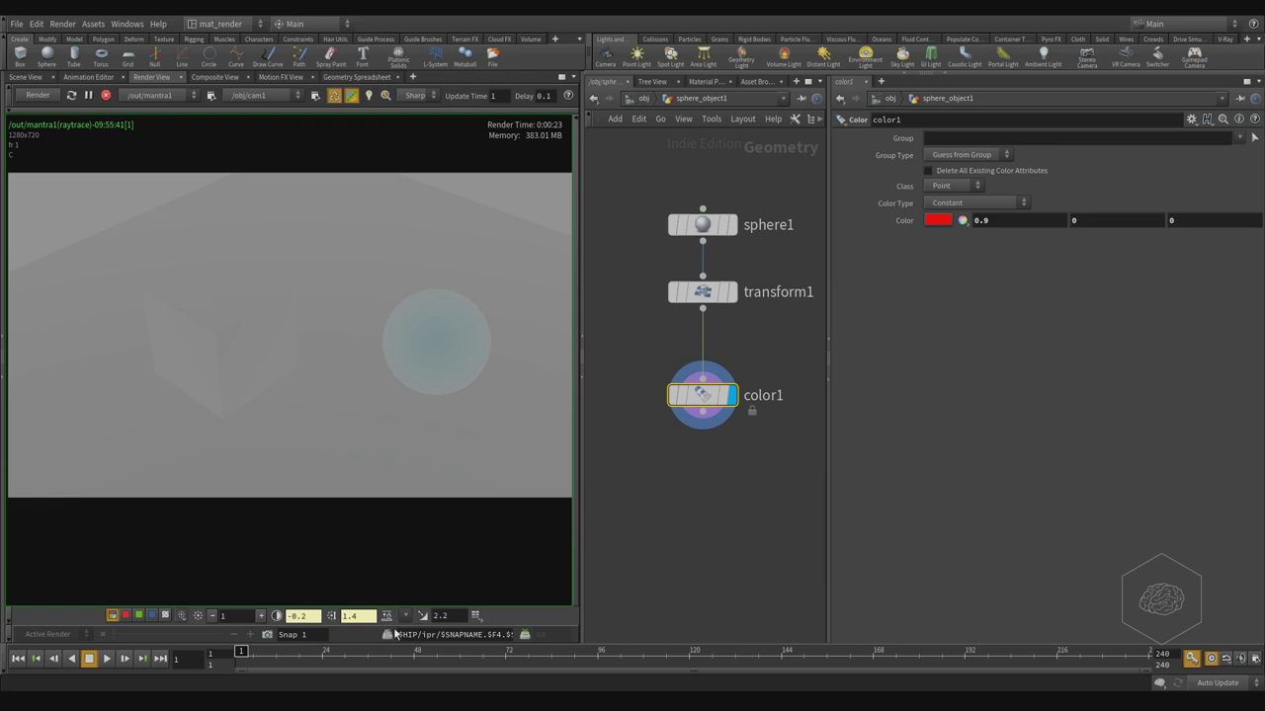
ctrl+middle_click(345, 617)
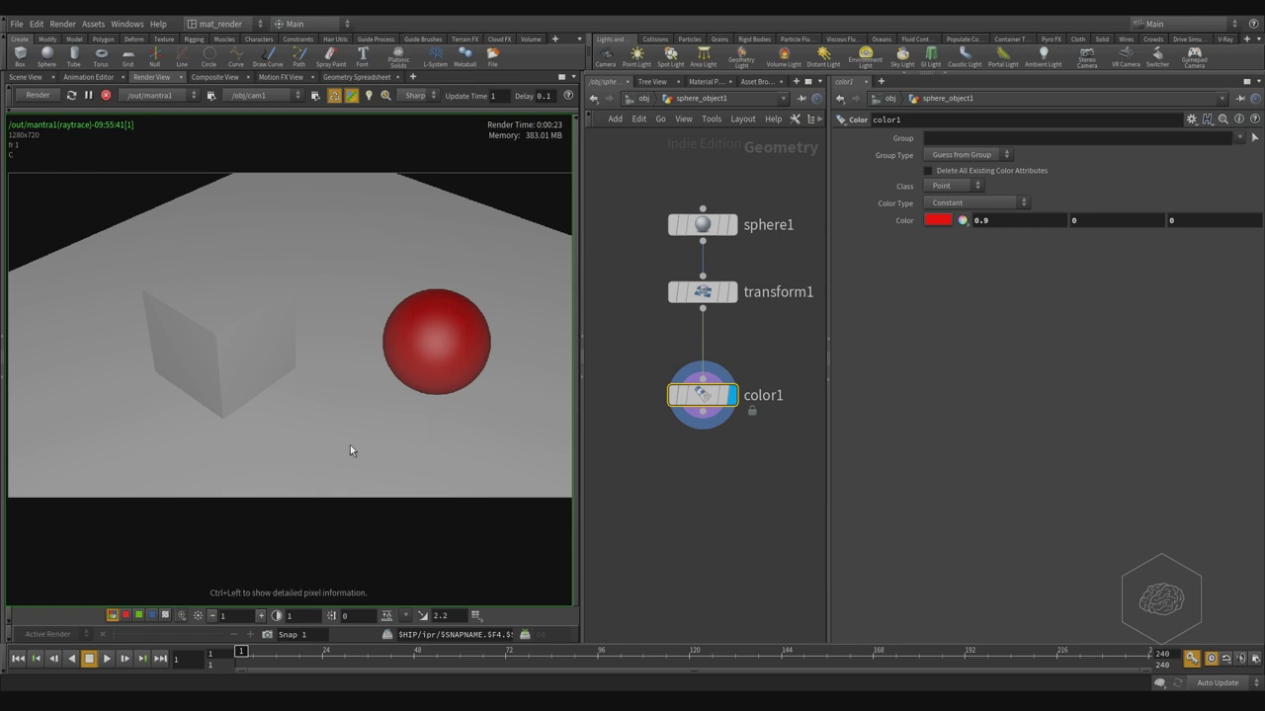
click(104, 108)
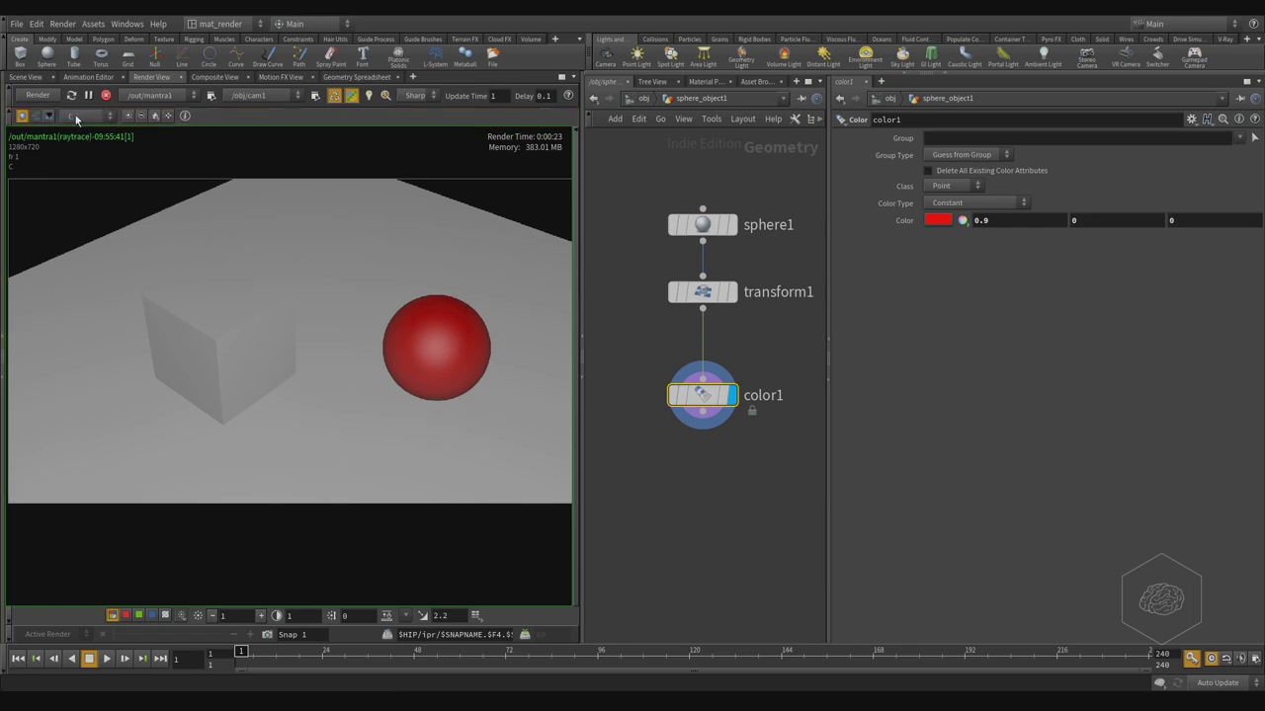
click(75, 115)
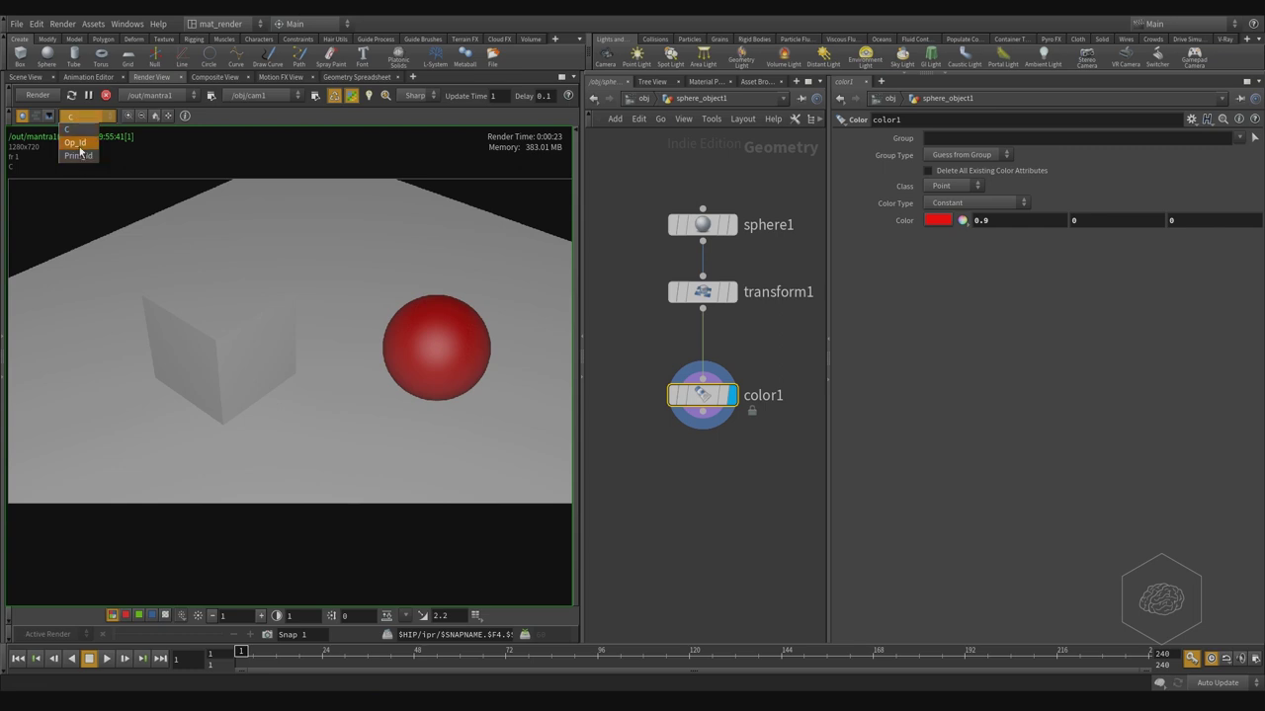